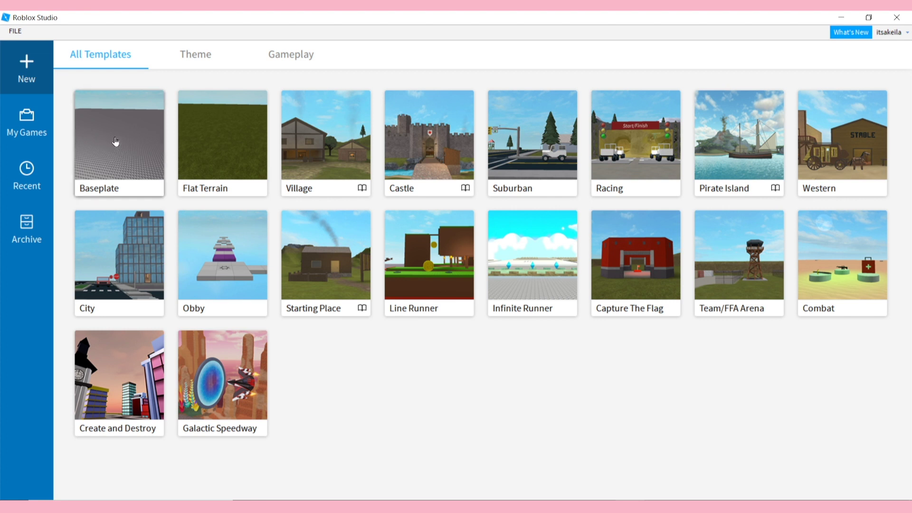
Create a new place from the Baseplate template.
left_click(115, 141)
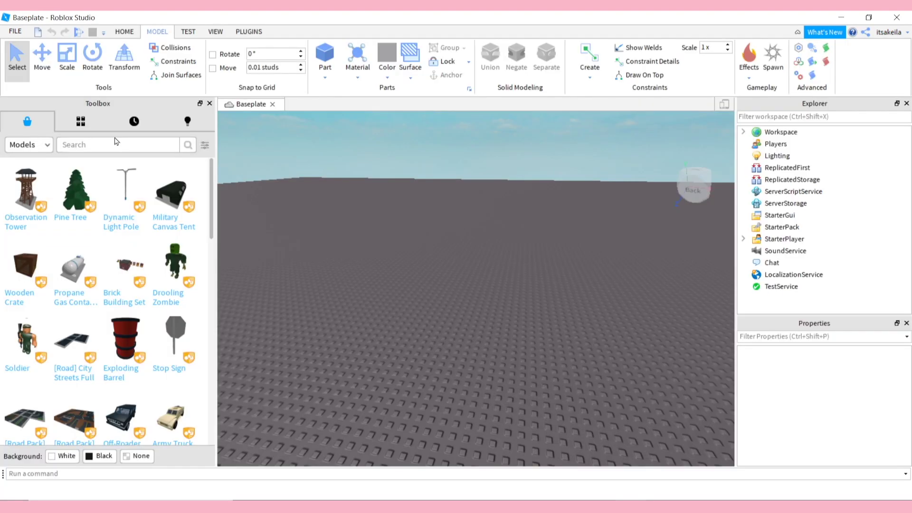
right_click_drag(404, 244, 377, 226)
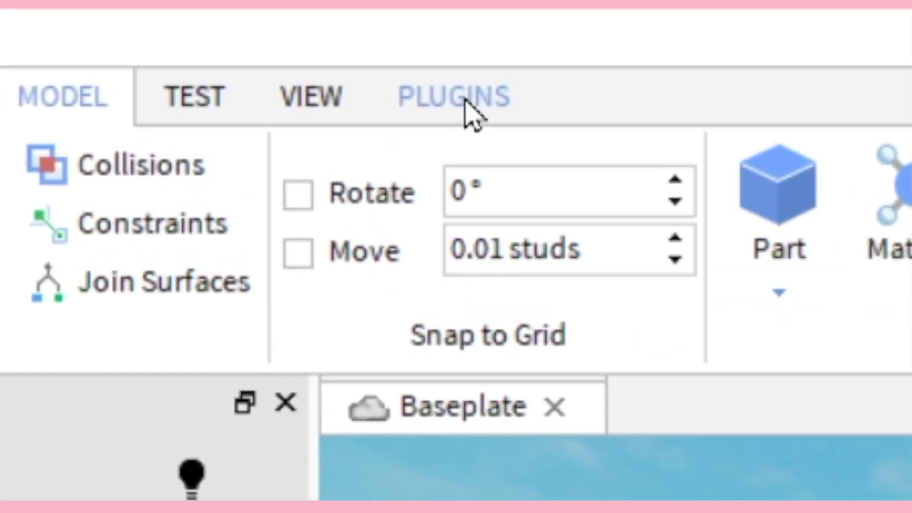
Open the Load Character plugin and replace the default username with the account's own username.
left_click(454, 98)
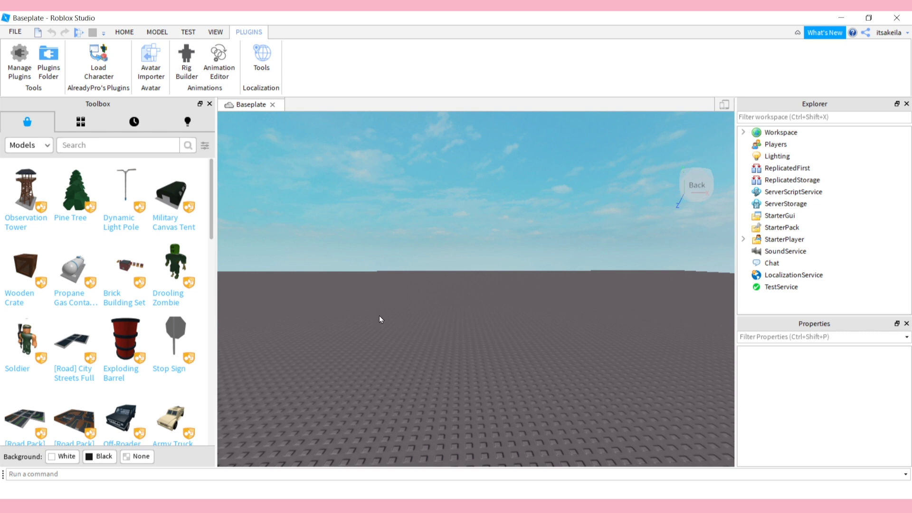
left_click(99, 60)
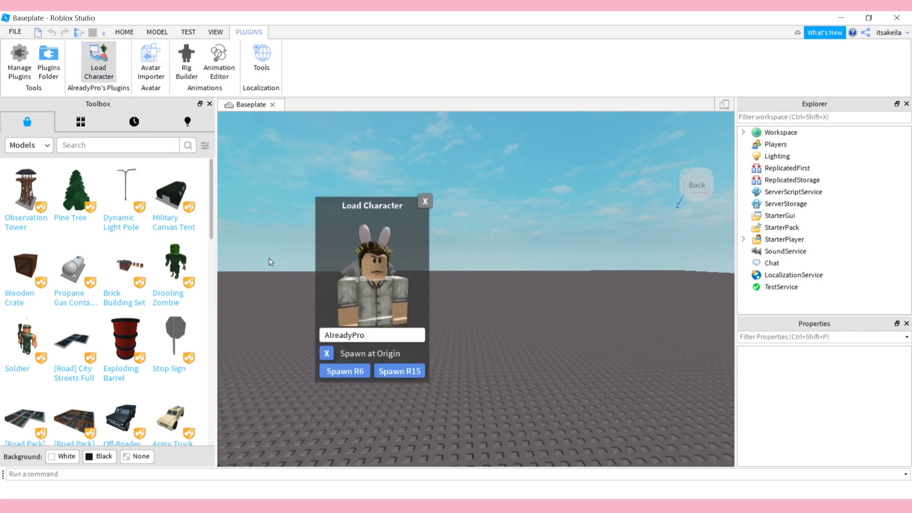
left_click_drag(372, 338, 321, 328)
key("BackSpace")
type("itsak")
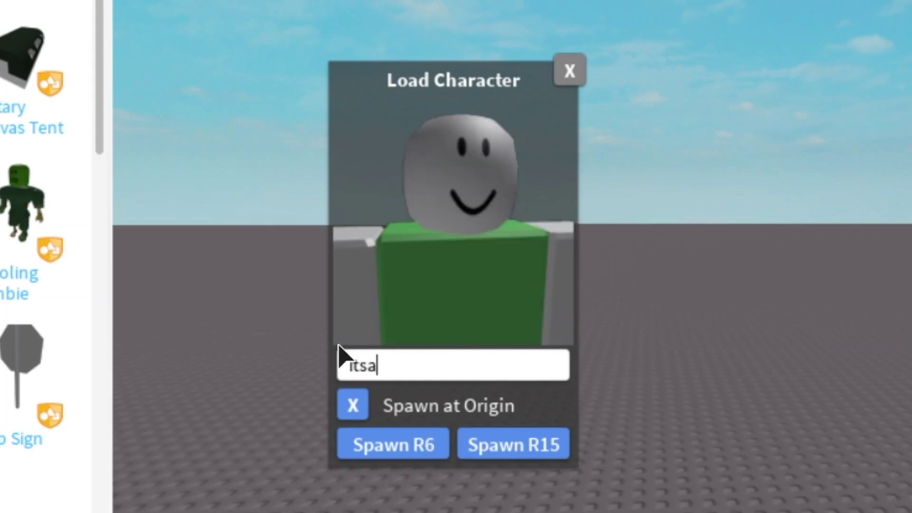
type("eila")
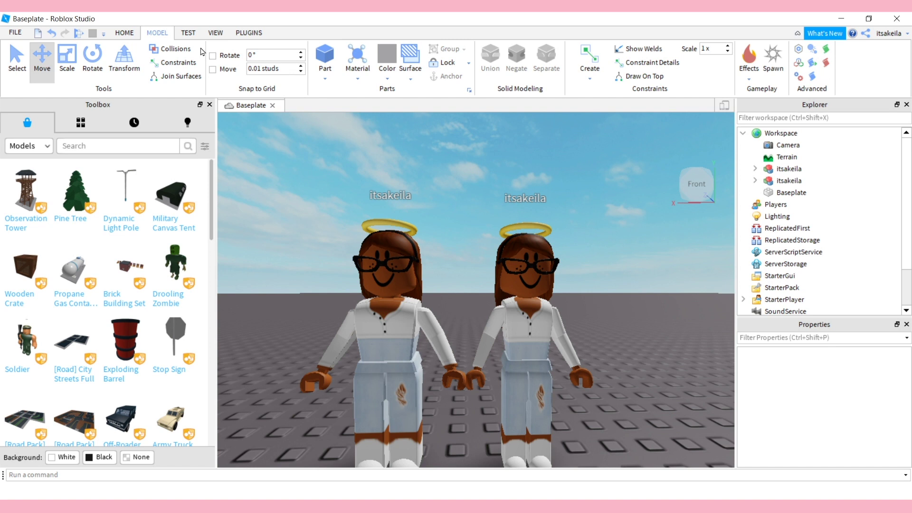
Try moving the R15 character sideways with Collisions turned on, and switch Collisions off again.
left_click(172, 49)
left_click_drag(525, 323, 538, 333)
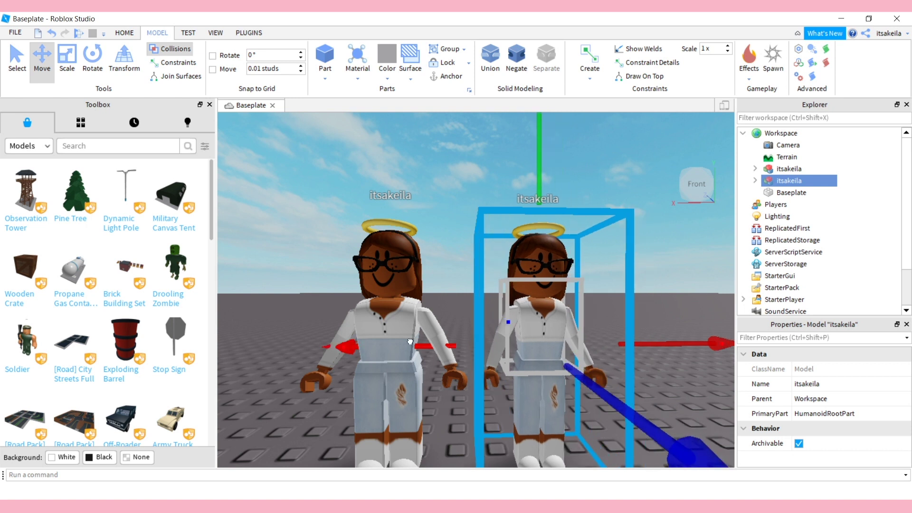
left_click_drag(411, 341, 403, 318)
left_click(177, 49)
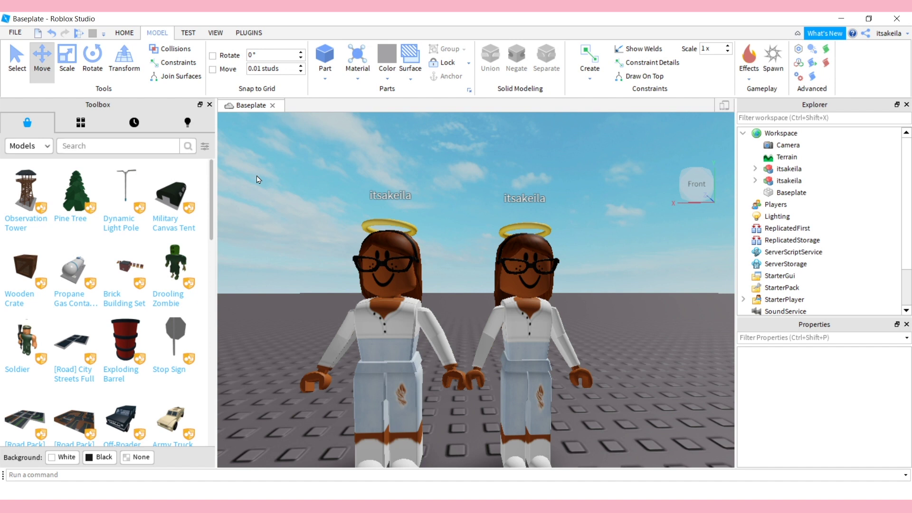
Expand the R15 and R6 character models in the Workspace and compare the body parts each one contains.
left_click(788, 180)
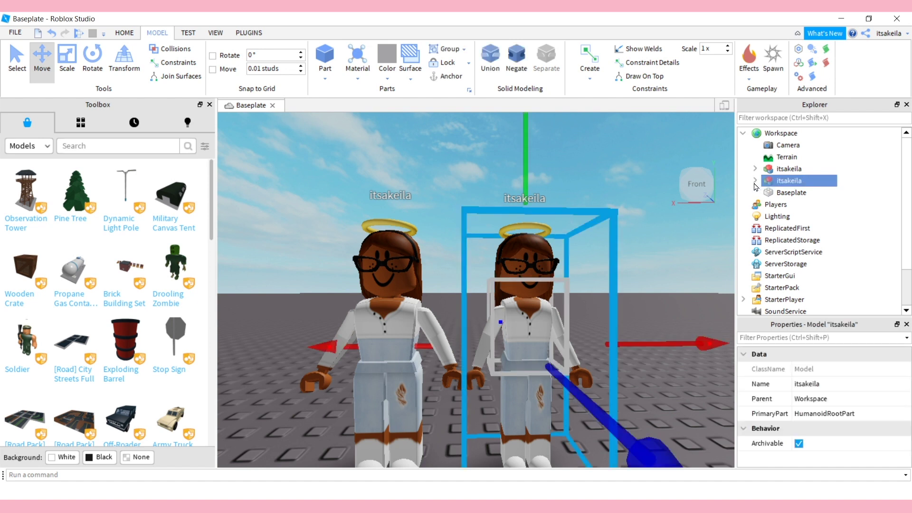
left_click(754, 181)
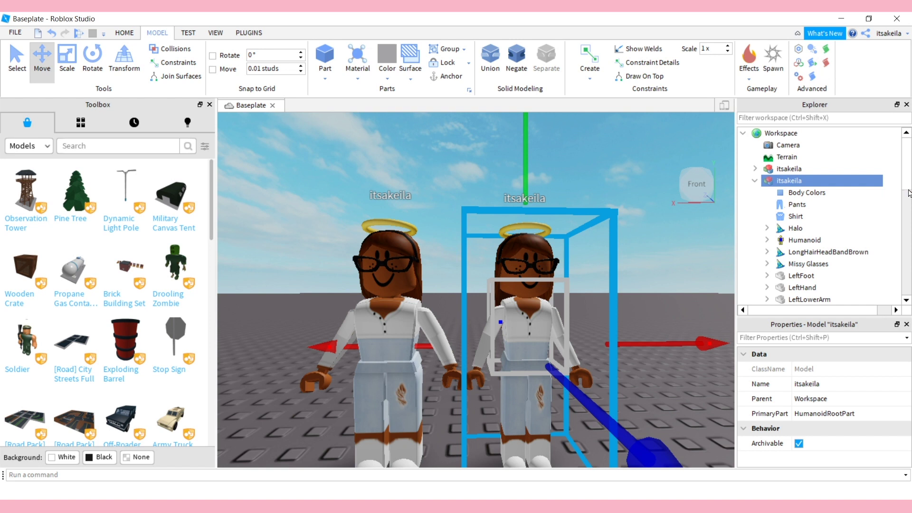
scroll(909, 206, "down", 2)
left_click_drag(909, 211, 909, 226)
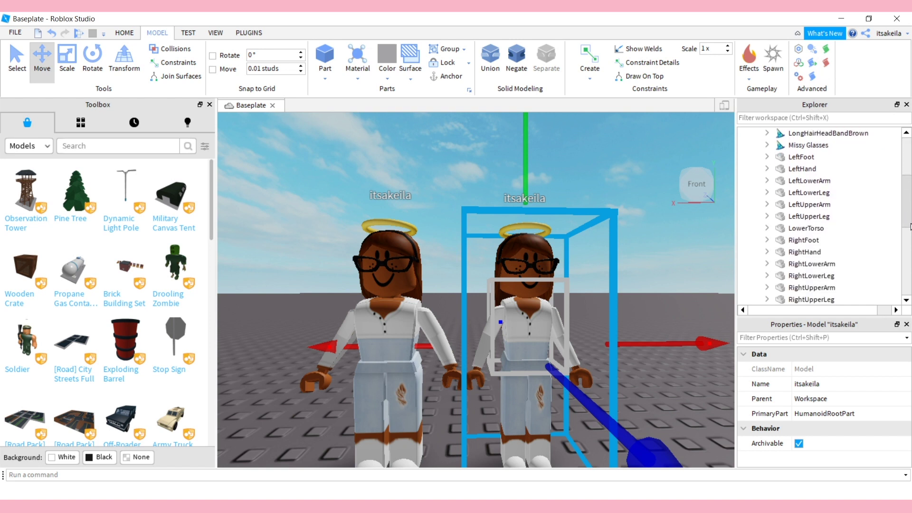
left_click_drag(910, 226, 909, 228)
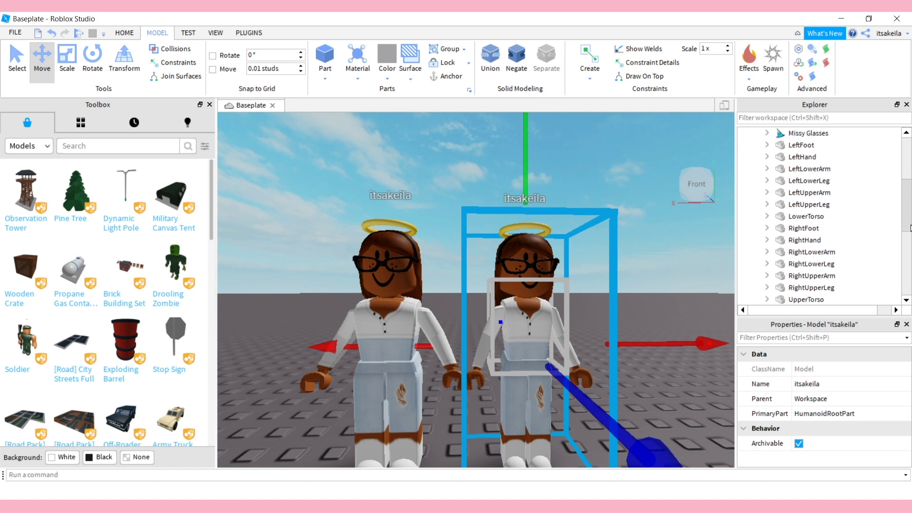
scroll(909, 227, "up", 4)
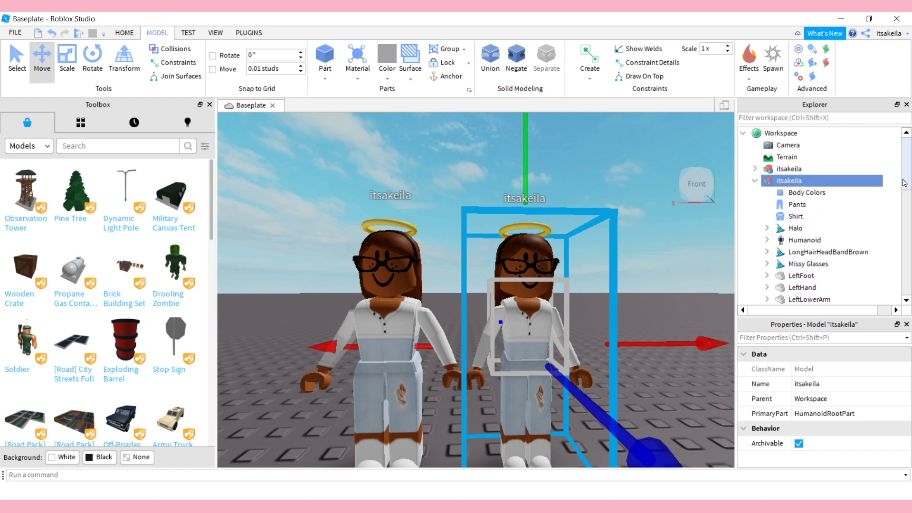
left_click(771, 170)
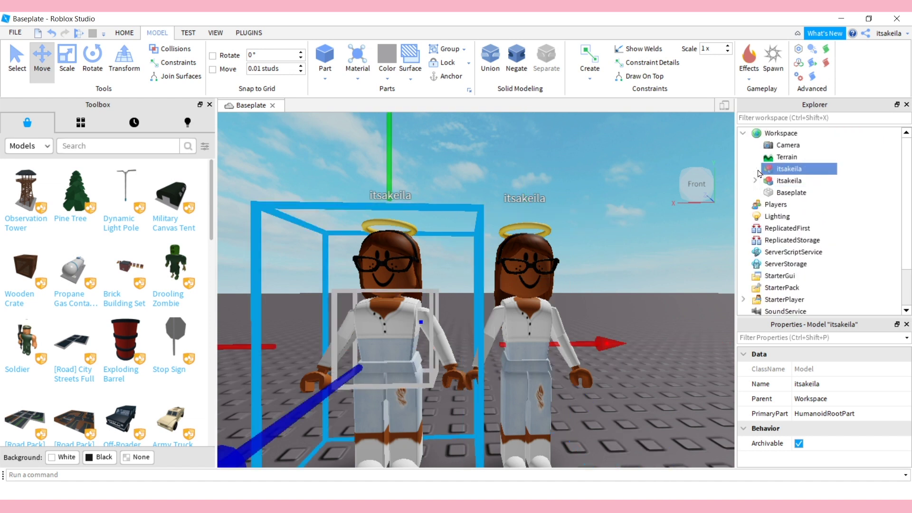
left_click(755, 169)
left_click_drag(904, 173, 903, 195)
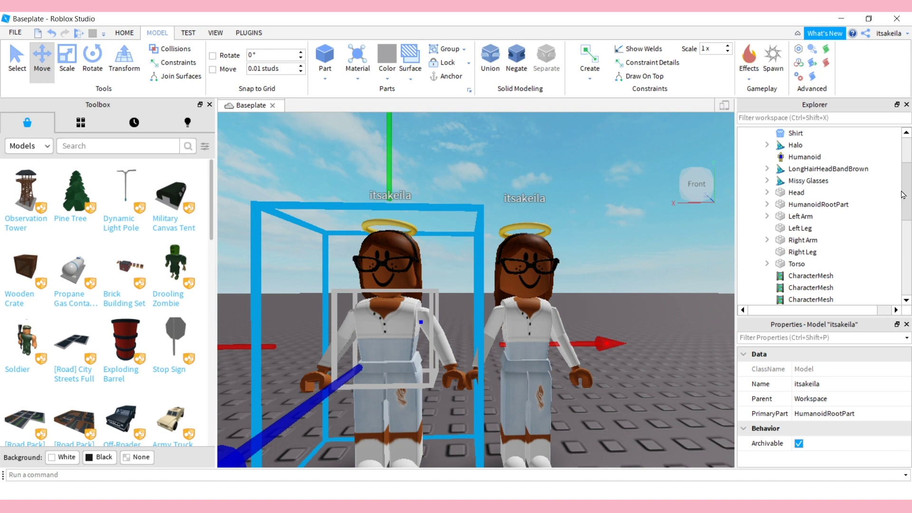
Delete the R15 character model from the Workspace, keeping only the R6 one.
left_click(788, 181)
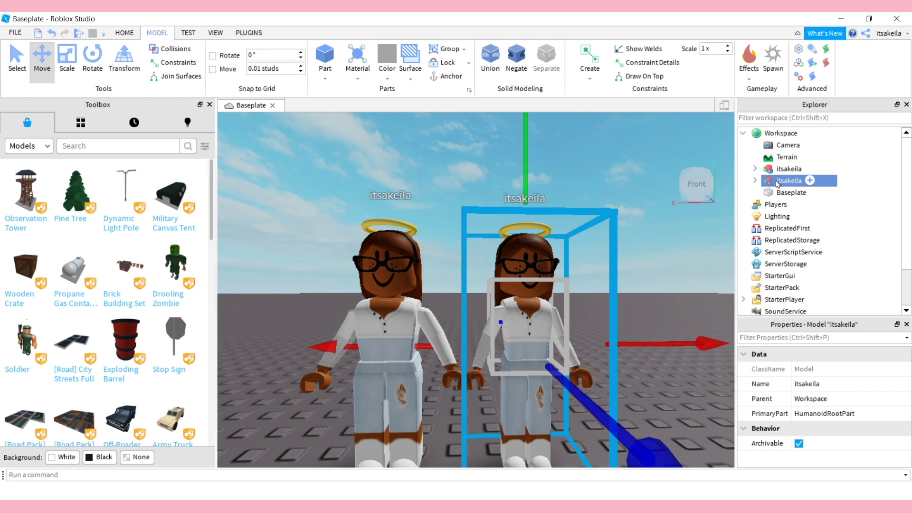
key("Delete")
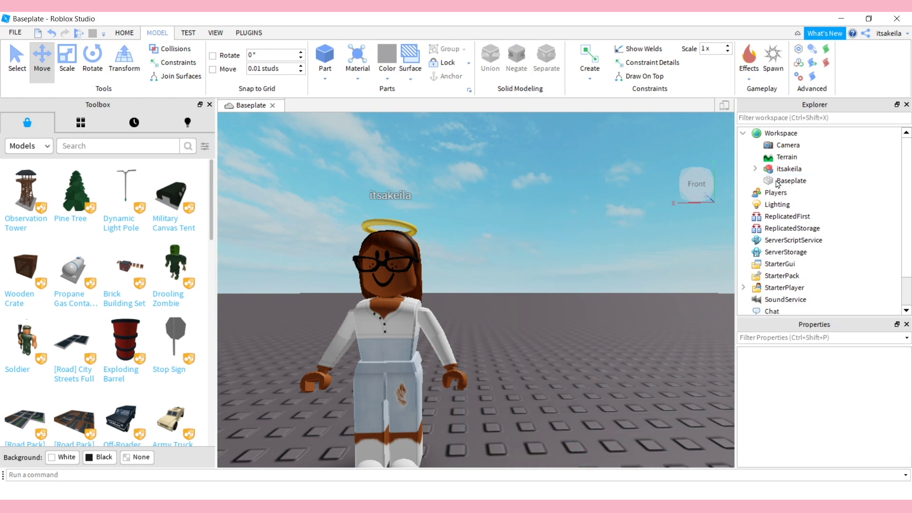
key("a")
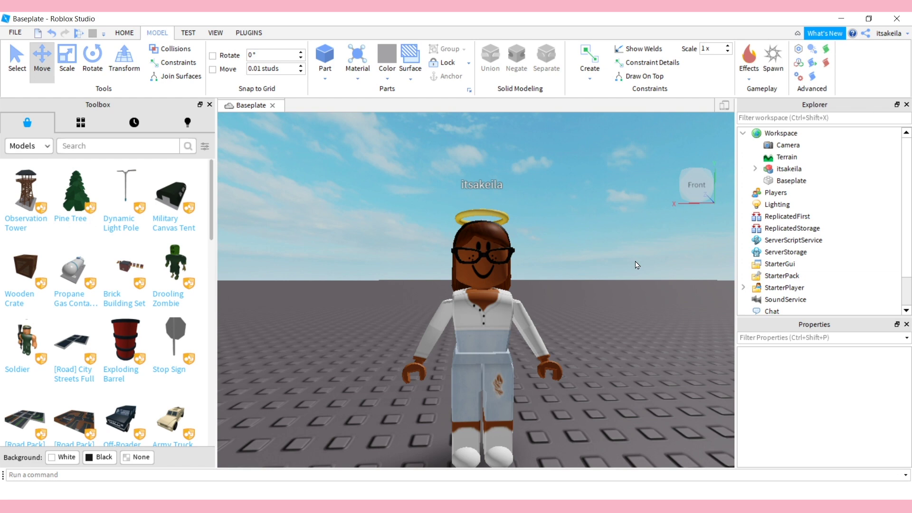
key("s")
key("w")
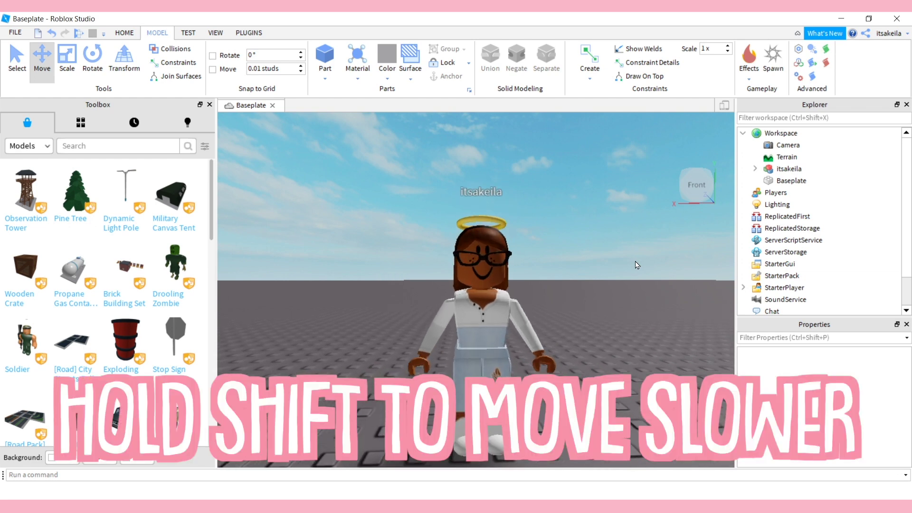
key("s")
key("w")
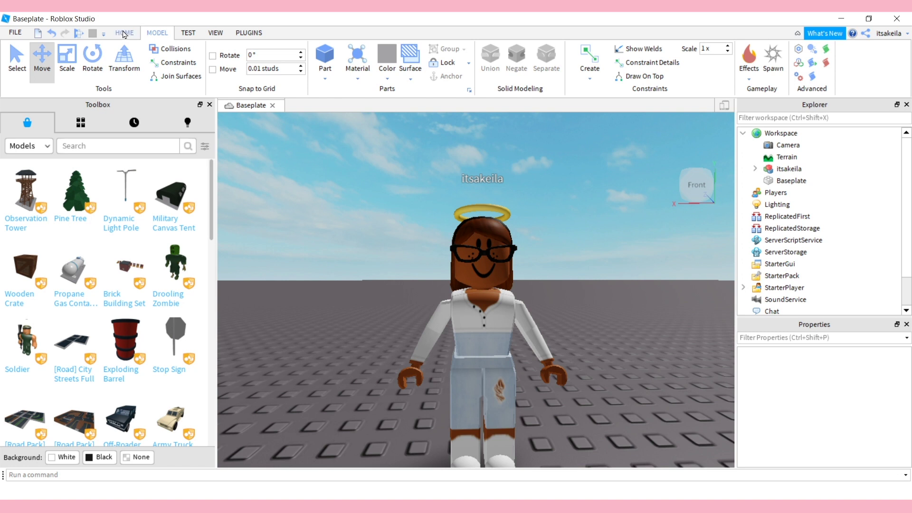
Hide the Toolbox and show it again.
left_click(125, 33)
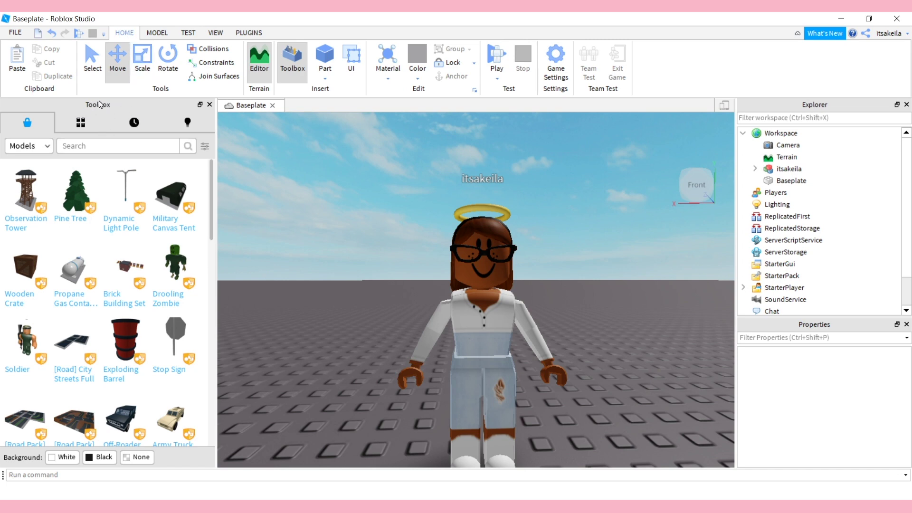
left_click(284, 71)
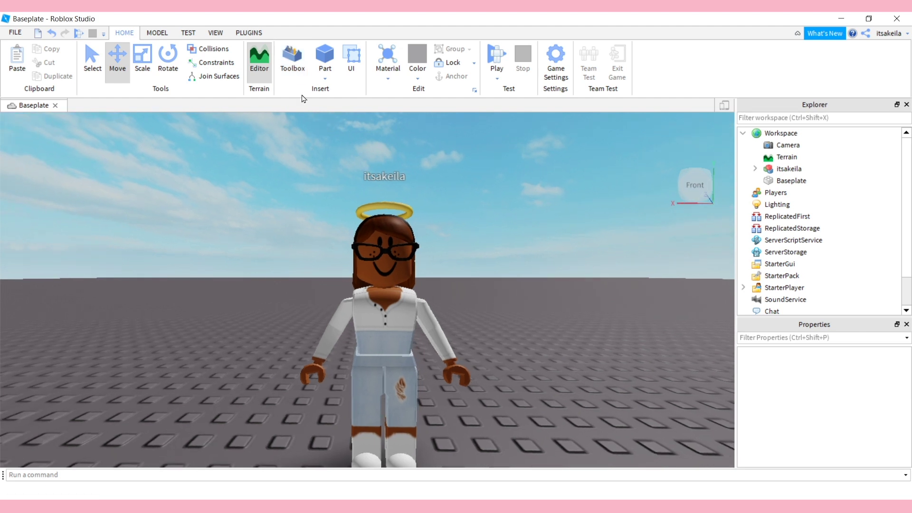
left_click(293, 68)
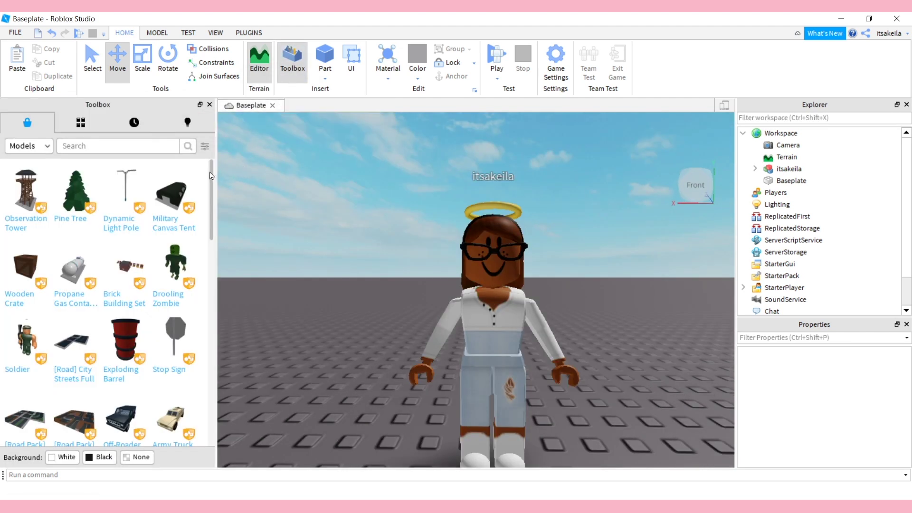
Search the Toolbox models for "face" and look through the results.
scroll(214, 183, "down", 1)
left_click_drag(214, 183, 216, 158)
left_click(145, 151)
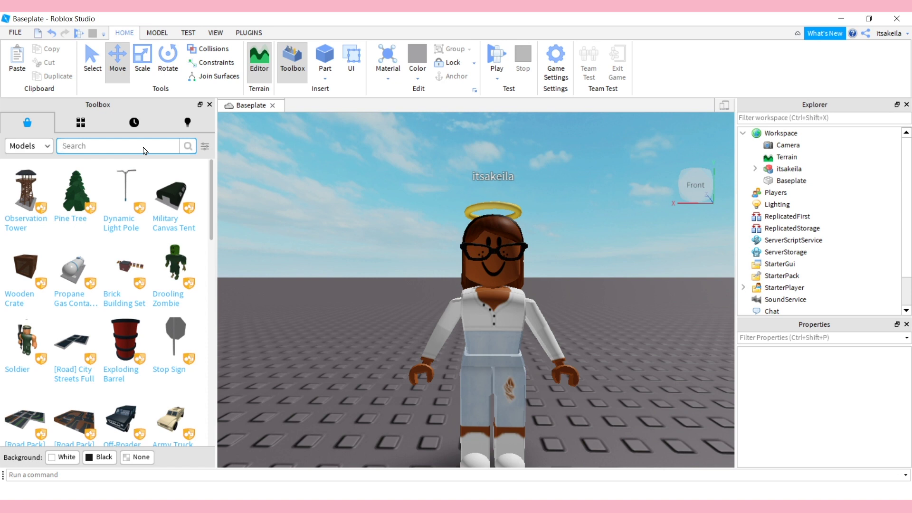
type("face")
key("Return")
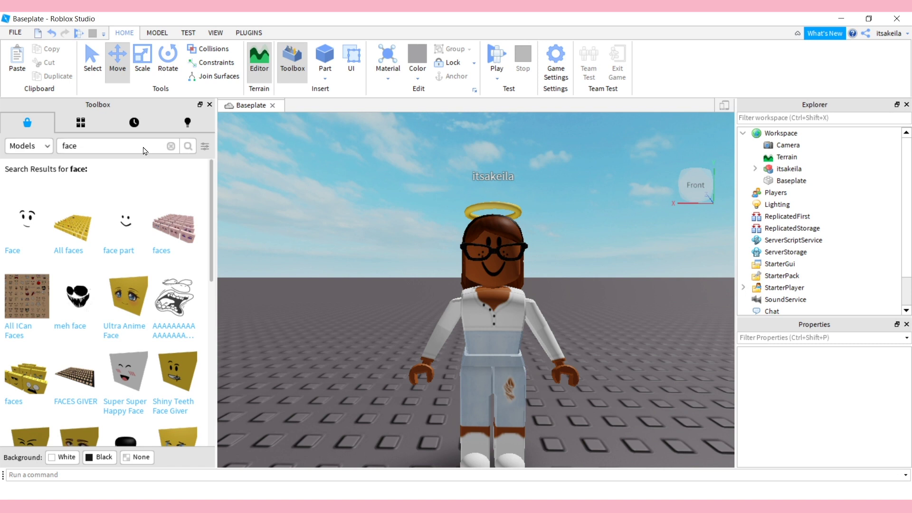
scroll(172, 257, "down", 5)
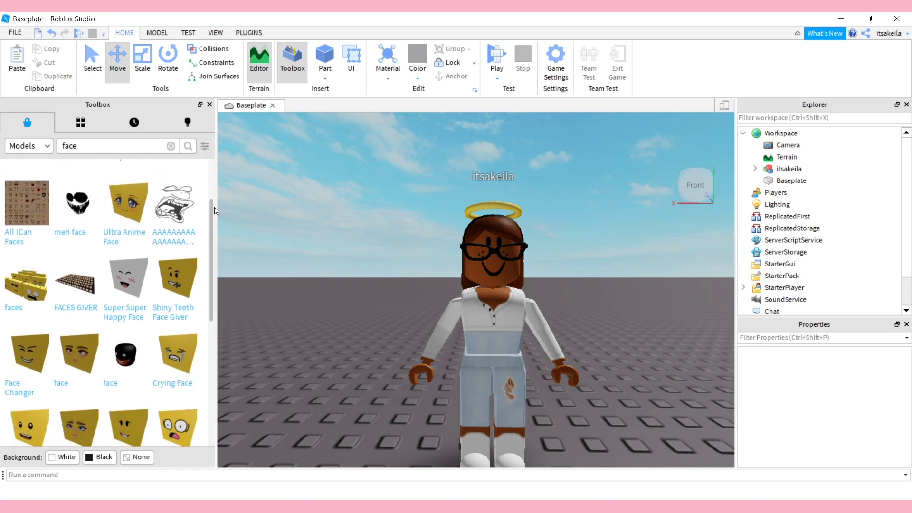
mouse_move(123, 286)
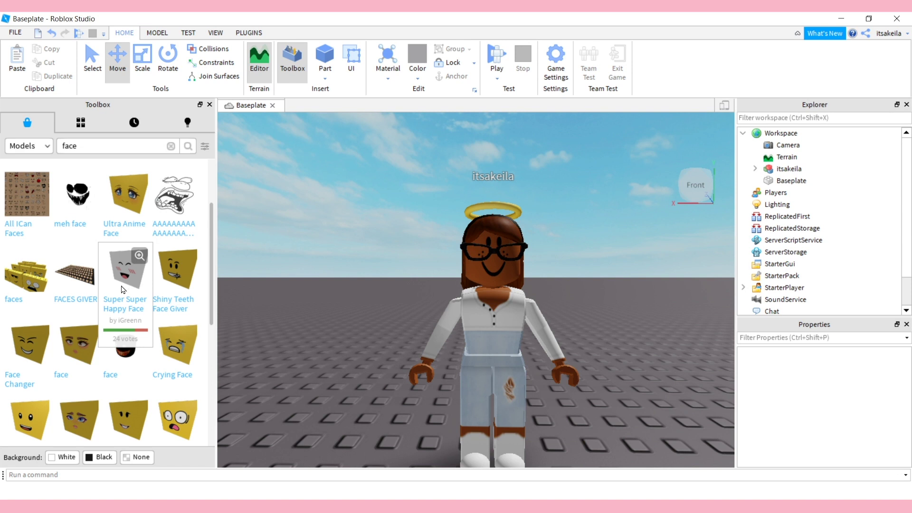
mouse_move(94, 350)
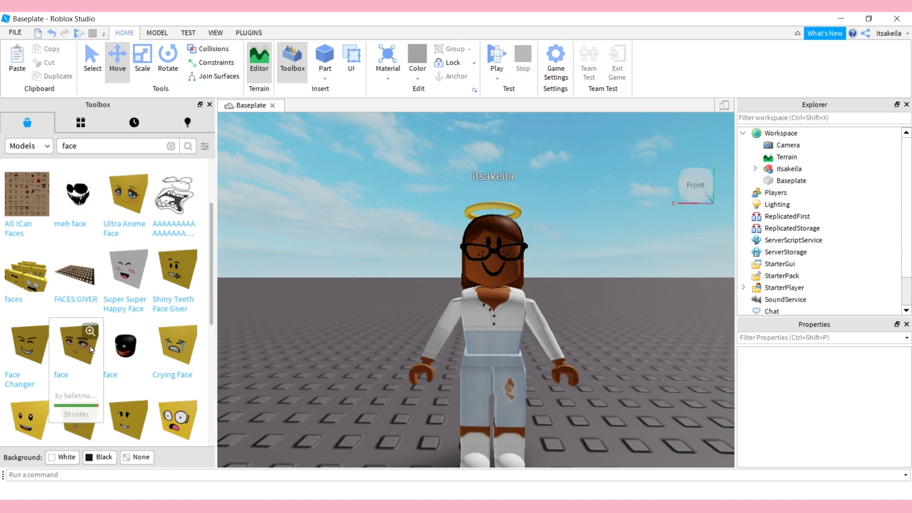
left_click_drag(213, 284, 213, 235)
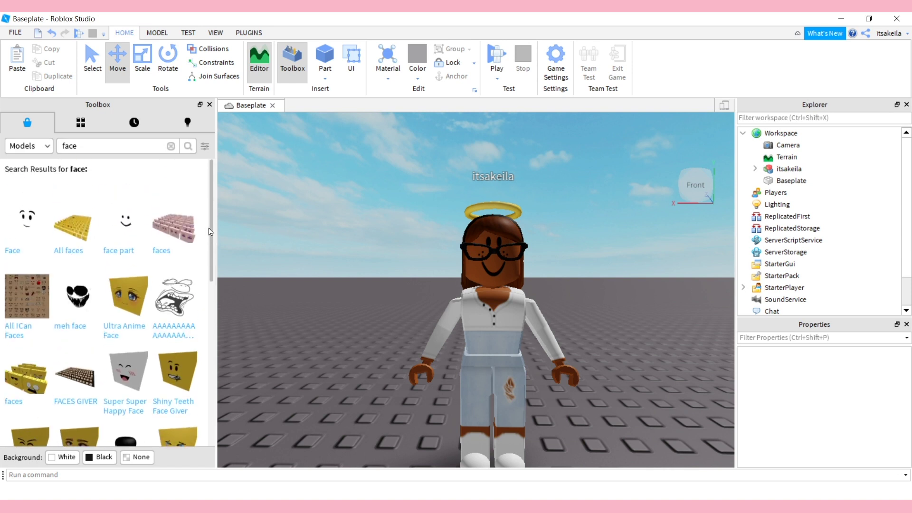
Search the Toolbox models for "faces" and insert the "(FIXED) Makeup Face Changer" model.
left_click(95, 147)
type("s")
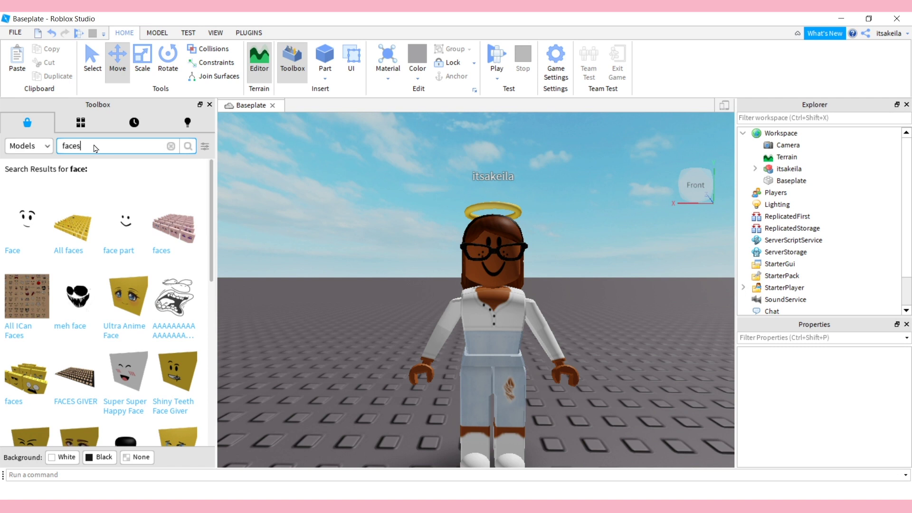
key("Return")
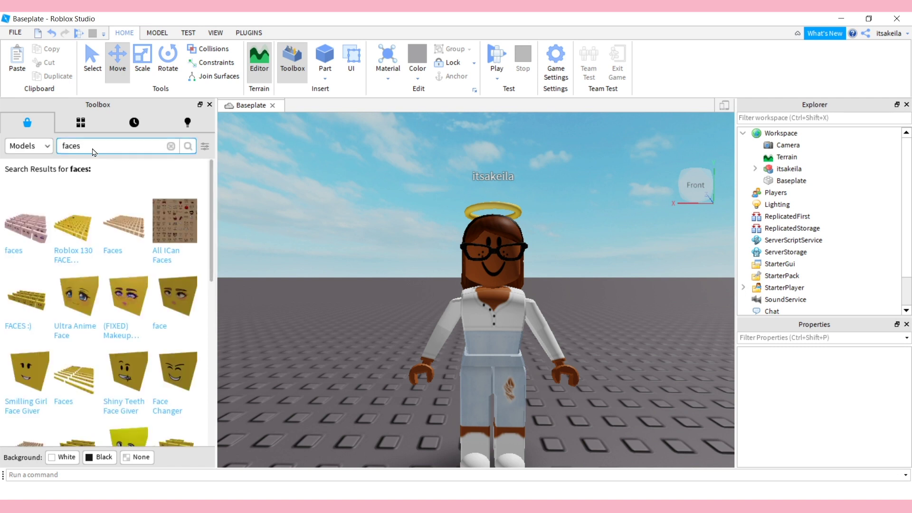
mouse_move(124, 313)
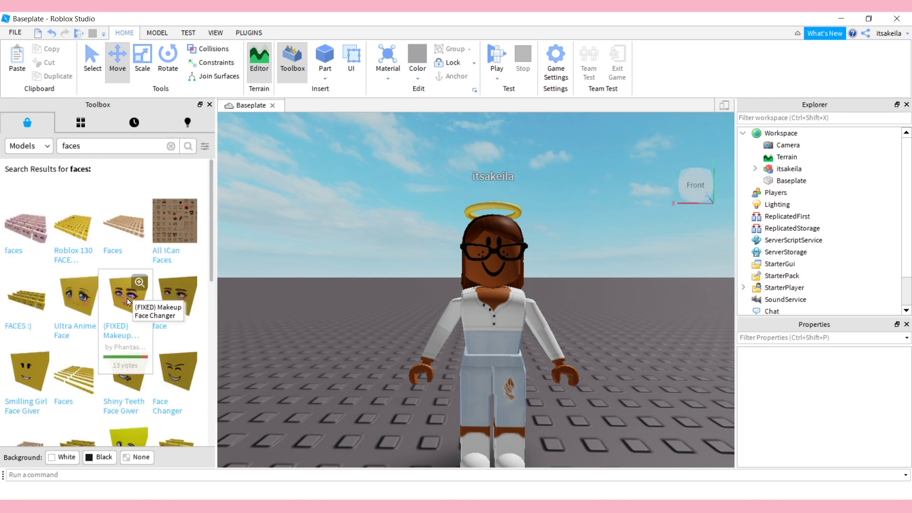
left_click(128, 301)
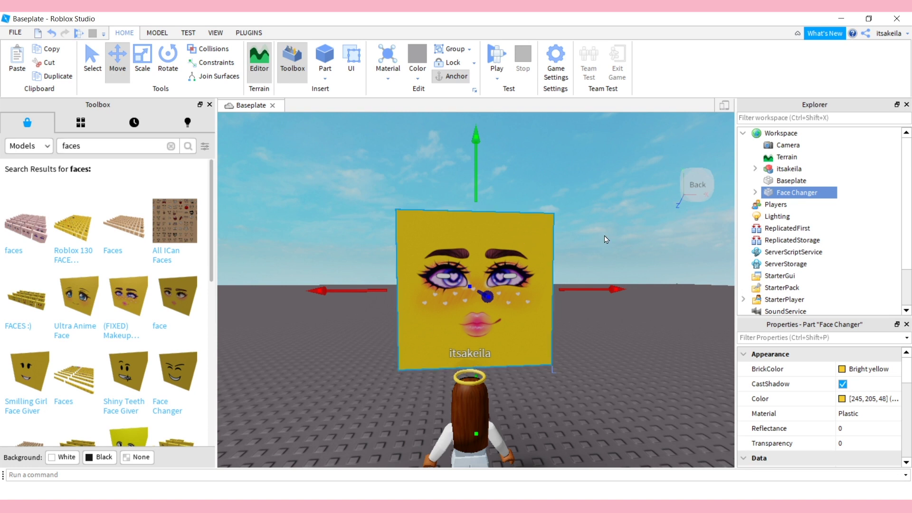
Cut the Decal out of the Face Changer part and delete the remaining part from the Workspace.
left_click(755, 192)
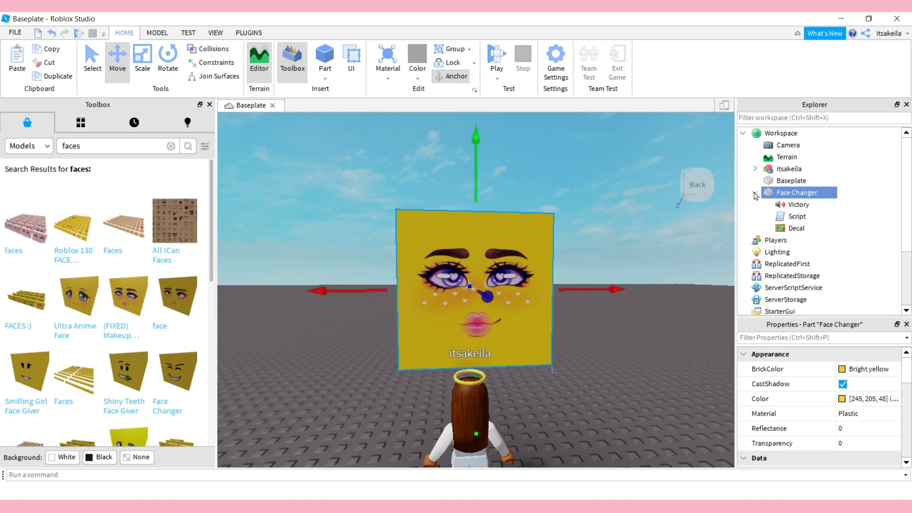
left_click(789, 229)
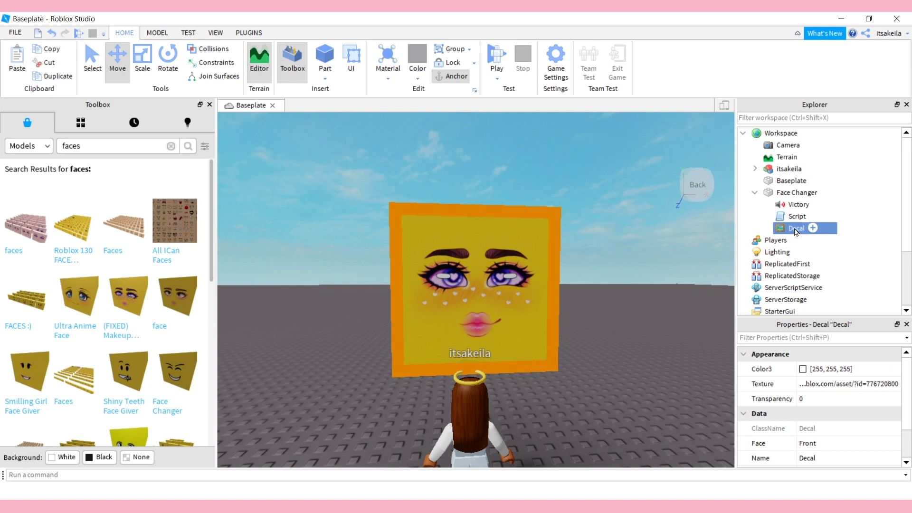
right_click(796, 233)
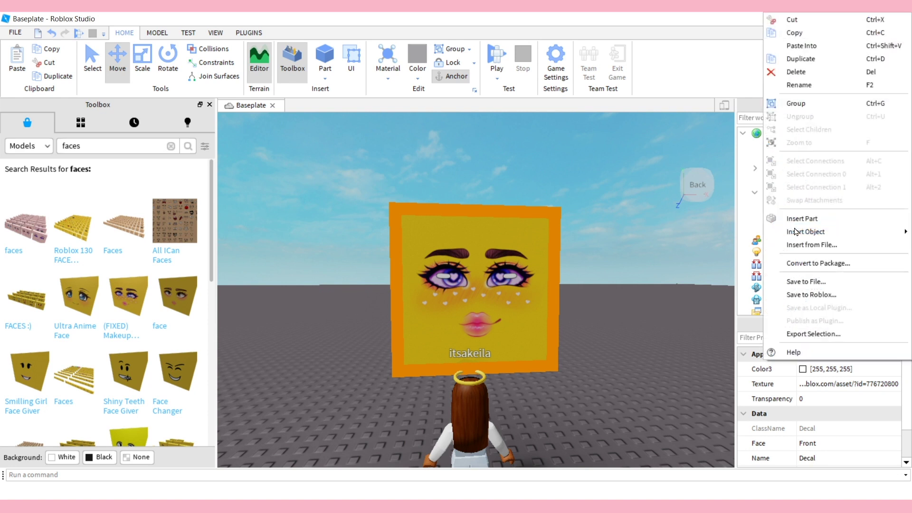
left_click(797, 20)
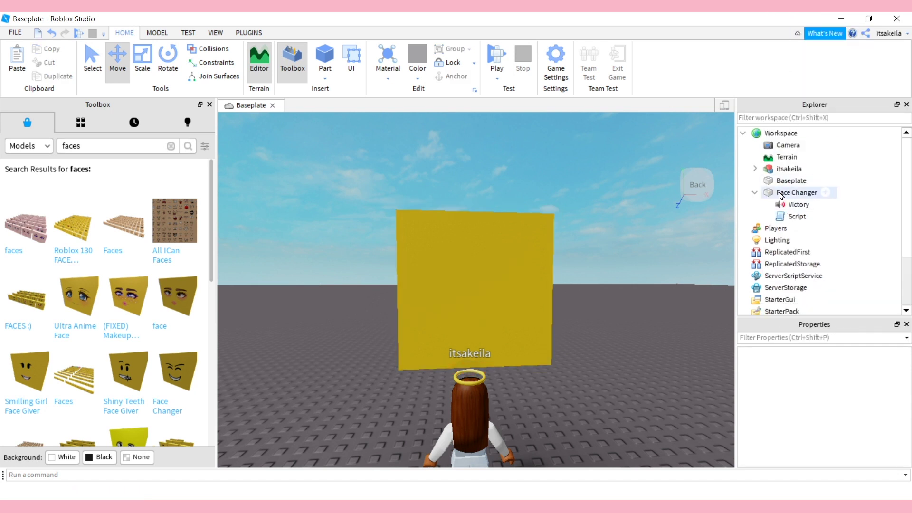
left_click(788, 192)
key("Delete")
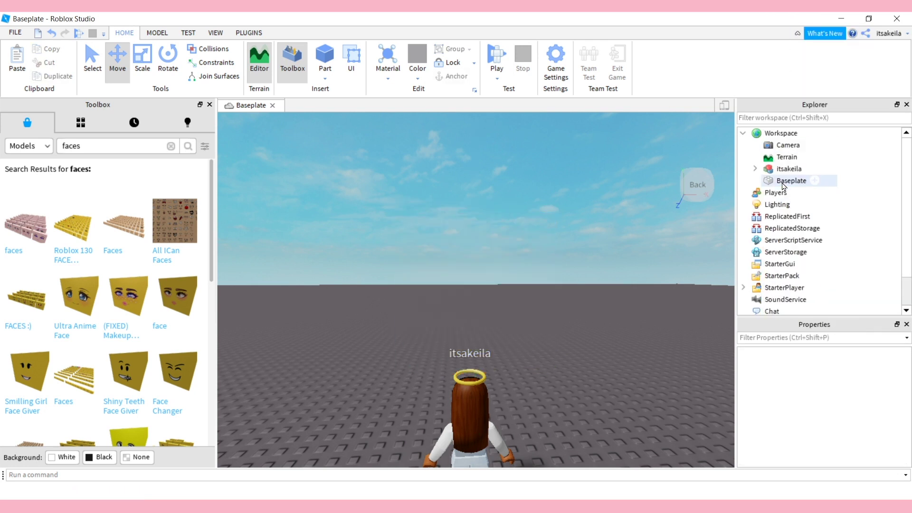
Delete the original face decal from the avatar's Head part.
right_click_drag(596, 293, 596, 295)
scroll(597, 295, "up", 3)
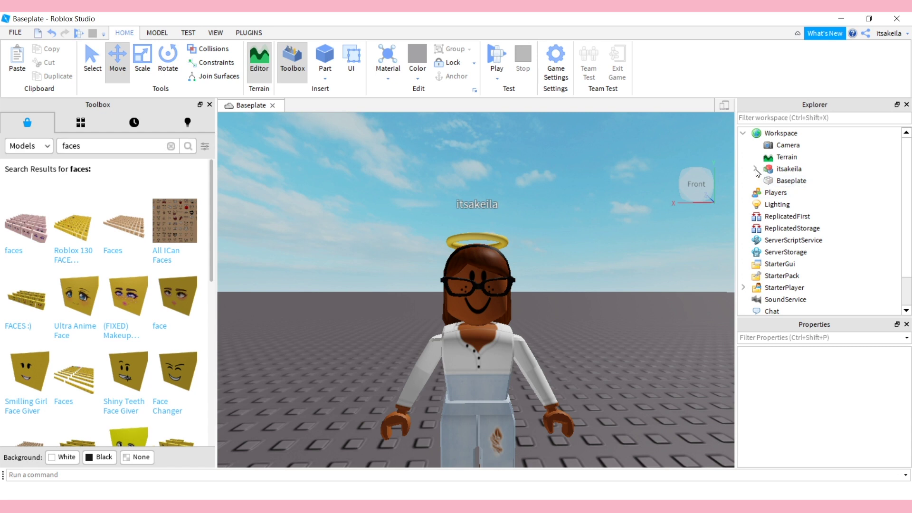
left_click(772, 169)
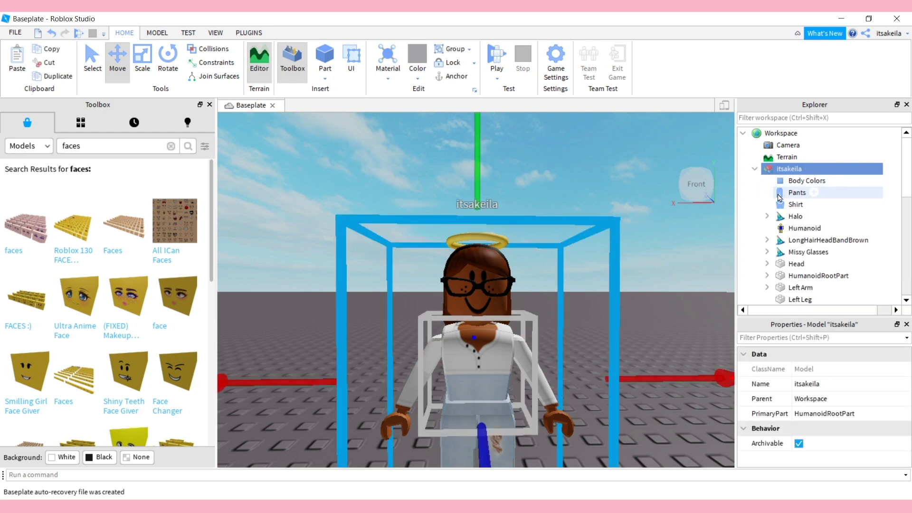
scroll(906, 181, "down", 1)
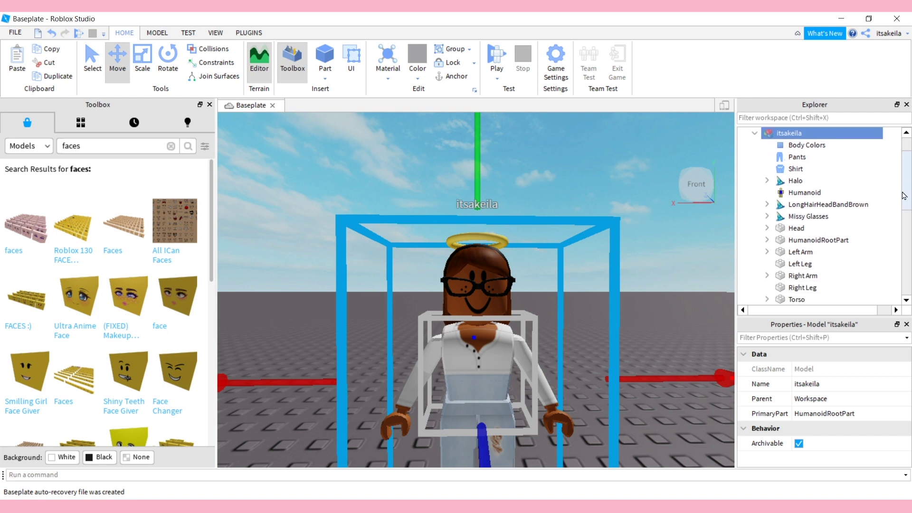
left_click(792, 228)
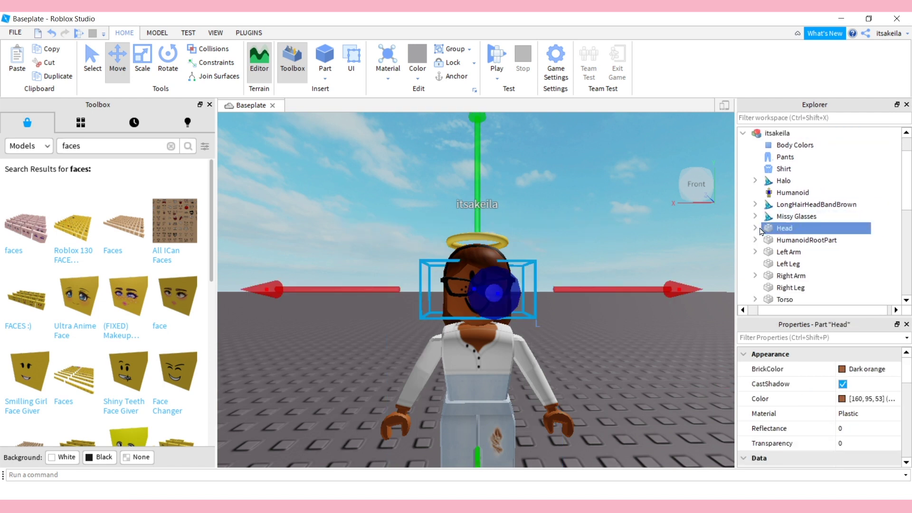
left_click(755, 228)
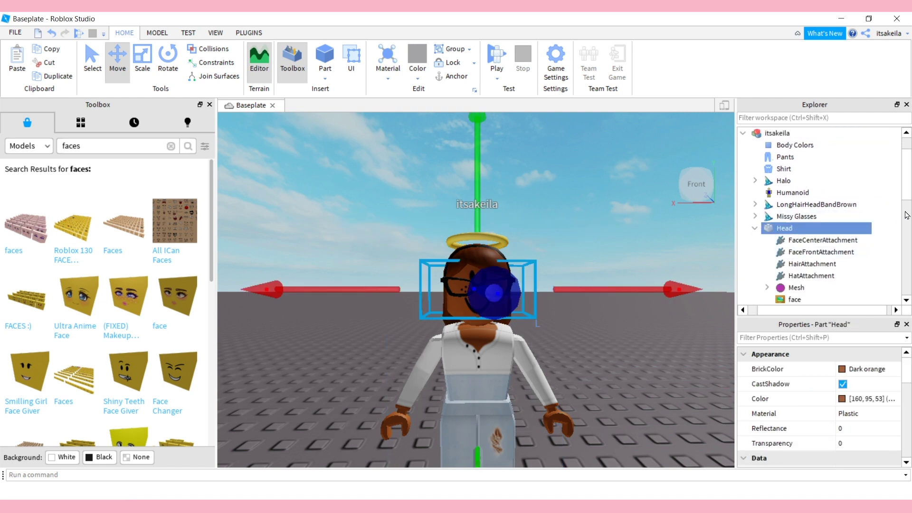
scroll(908, 202, "down", 1)
left_click(790, 264)
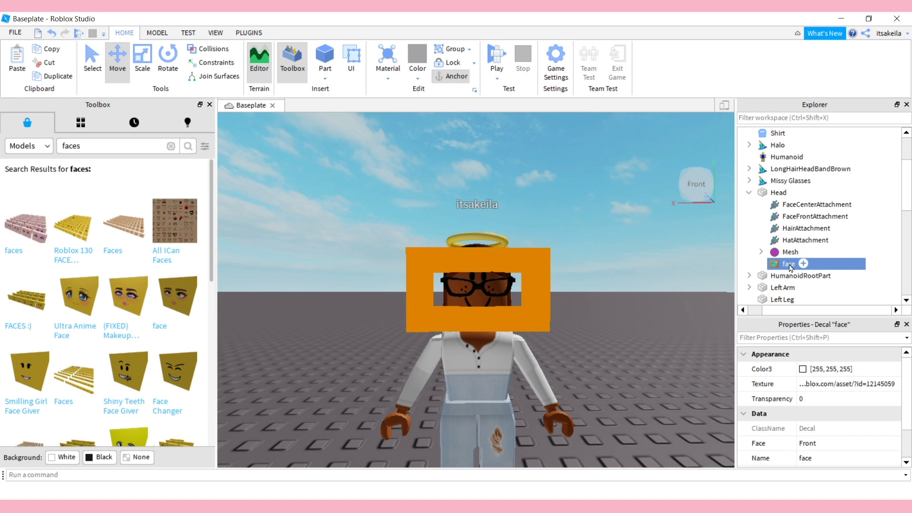
key("Delete")
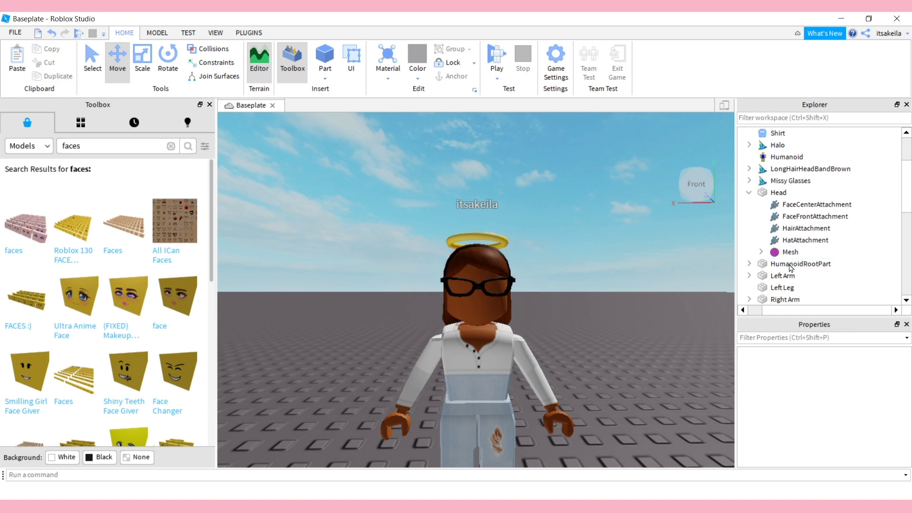
Paste the cut makeup face decal into the avatar's Head part.
left_click(775, 194)
right_click(775, 195)
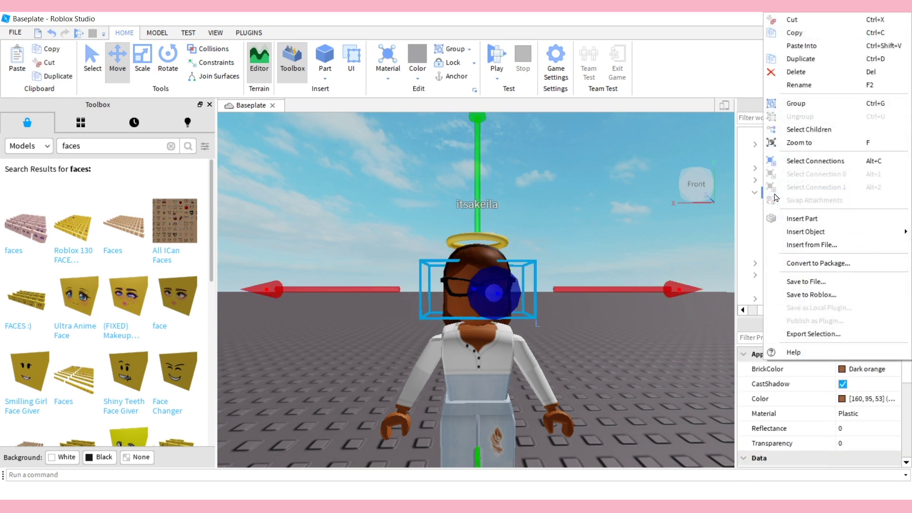
left_click(788, 46)
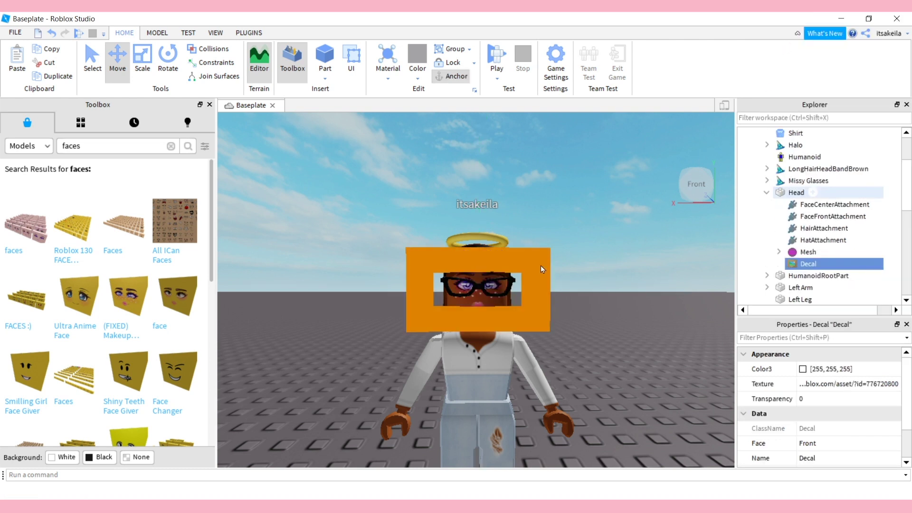
left_click(613, 255)
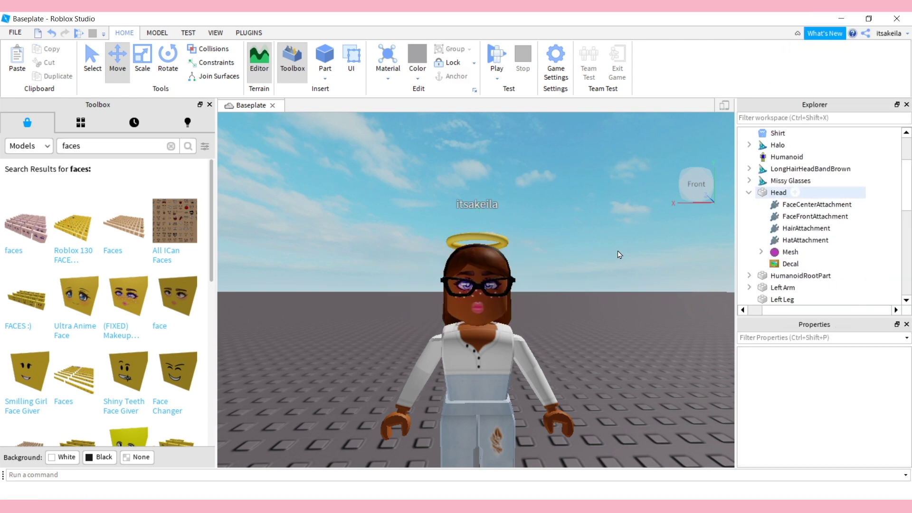
Delete the Missy Glasses accessory from the avatar and view the new face up close.
left_click(783, 181)
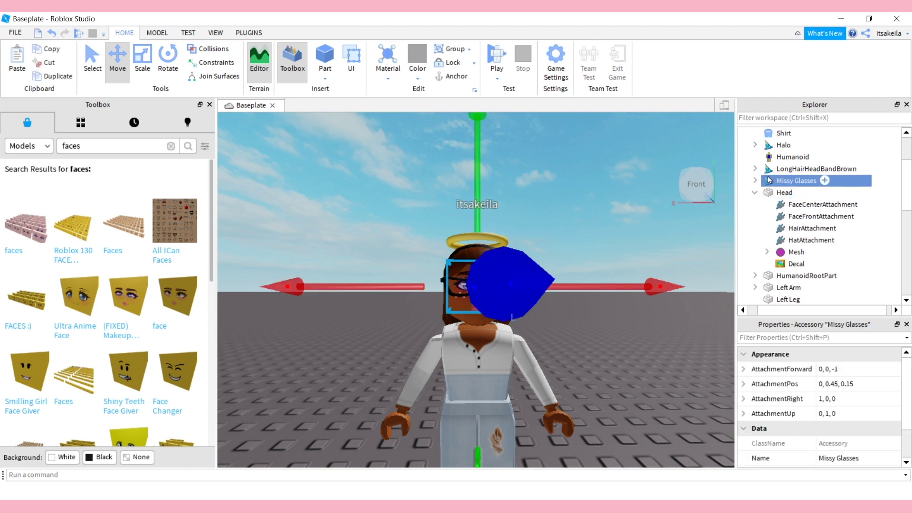
key("Delete")
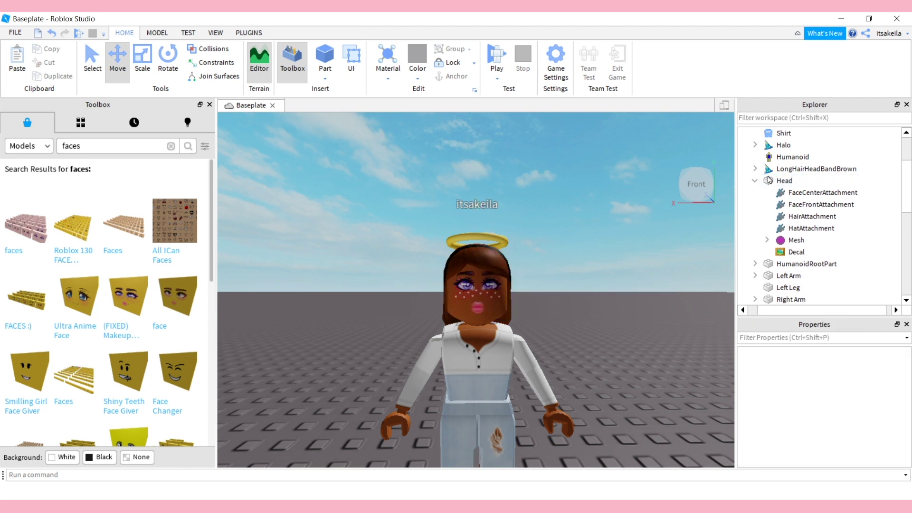
scroll(686, 411, "up", 3)
scroll(664, 389, "down", 3)
scroll(665, 391, "up", 2)
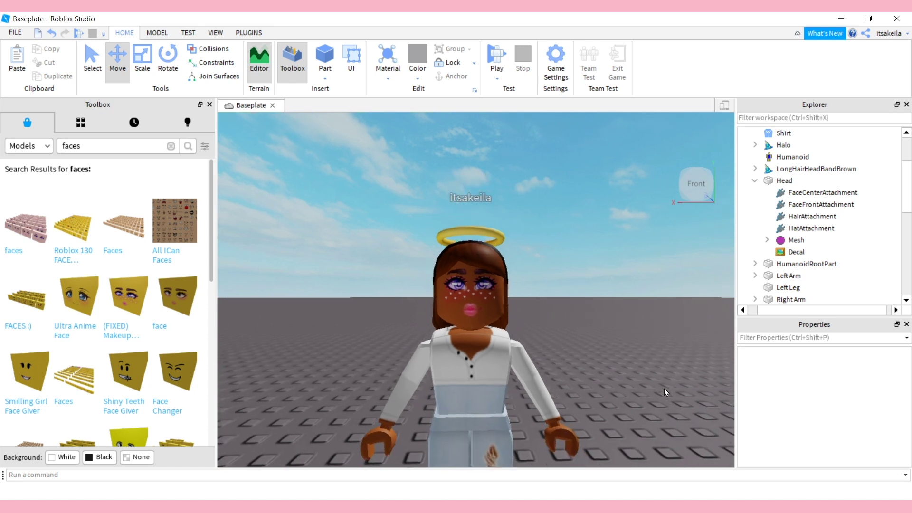
scroll(665, 392, "down", 2)
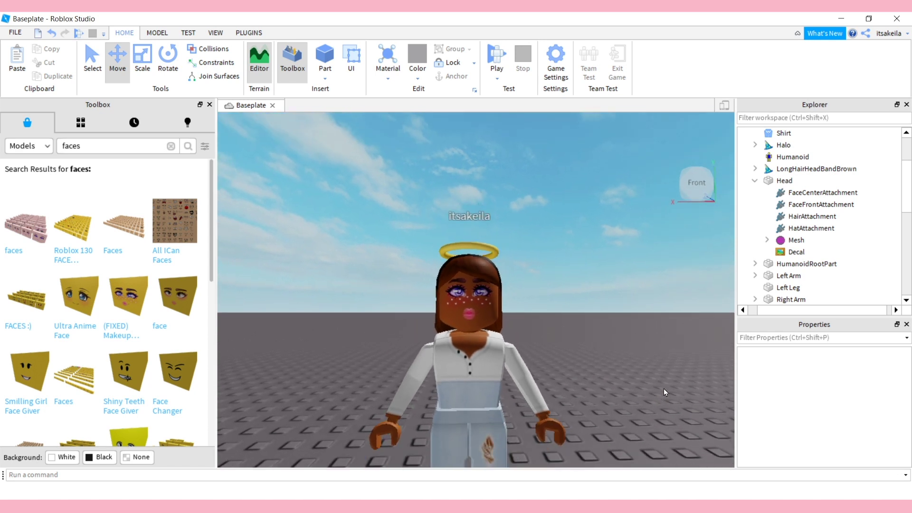
scroll(908, 172, "up", 1)
Rotate the avatar's Left Arm part upward into a raised, waving pose.
left_click_drag(908, 172, 840, 244)
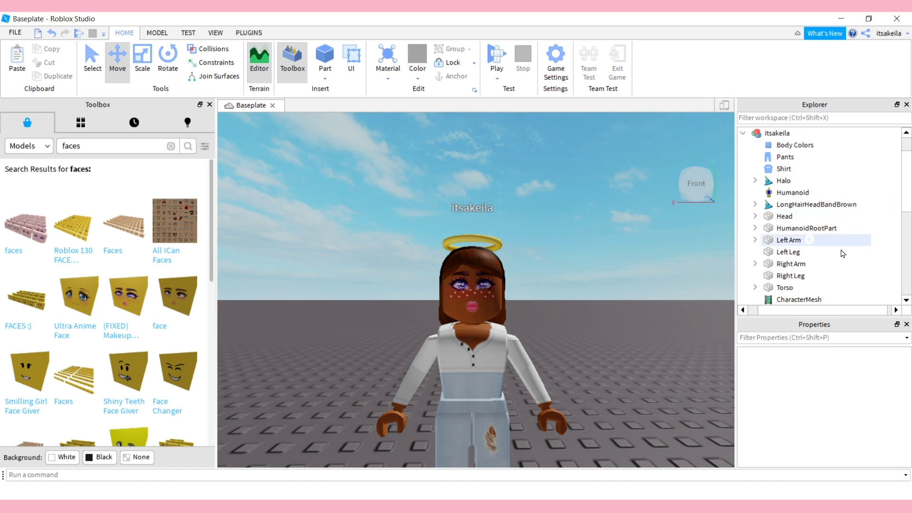
left_click(784, 241)
key("f")
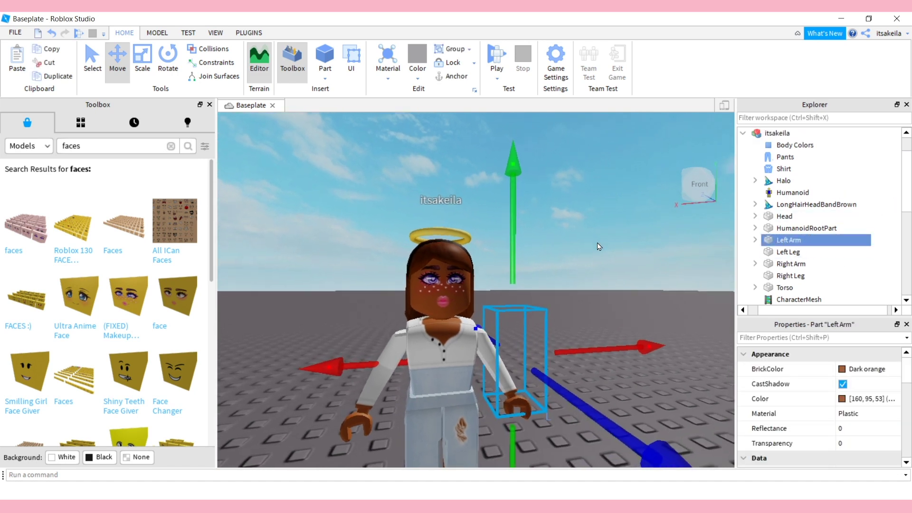
scroll(597, 245, "up", 5)
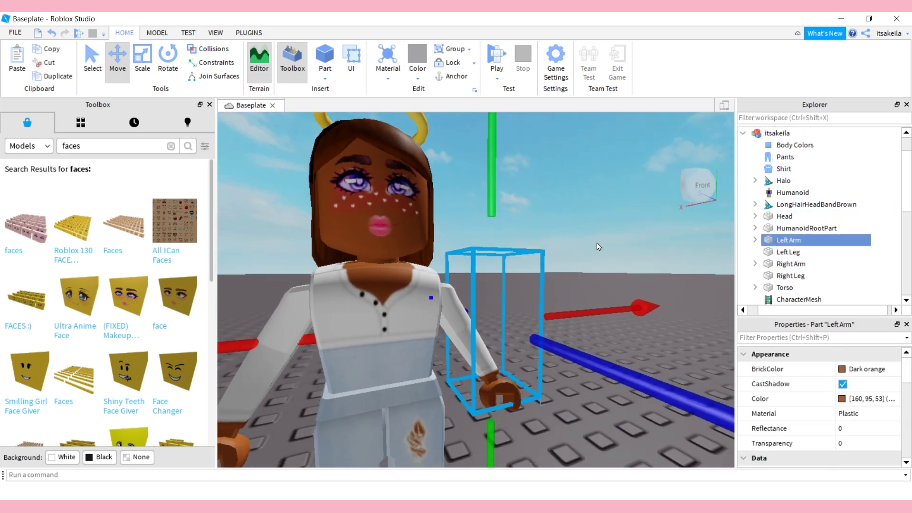
right_click_drag(597, 241, 598, 246)
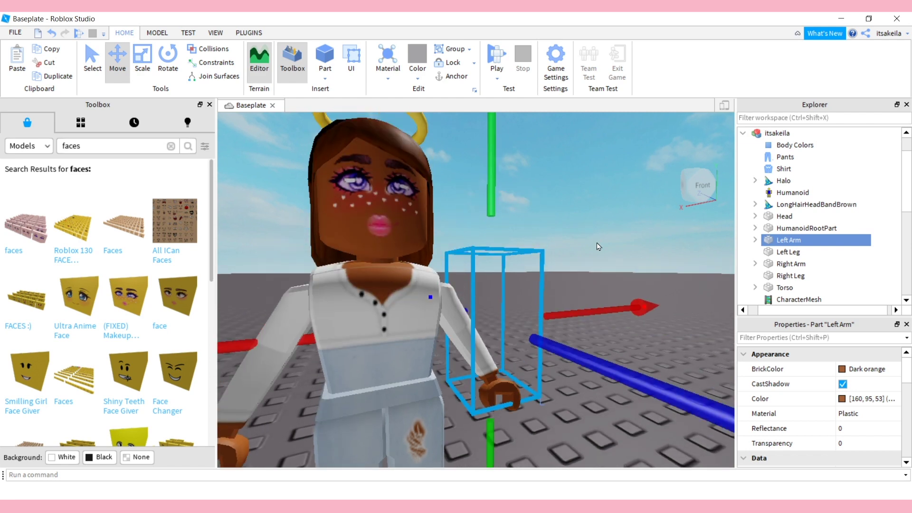
left_click(155, 35)
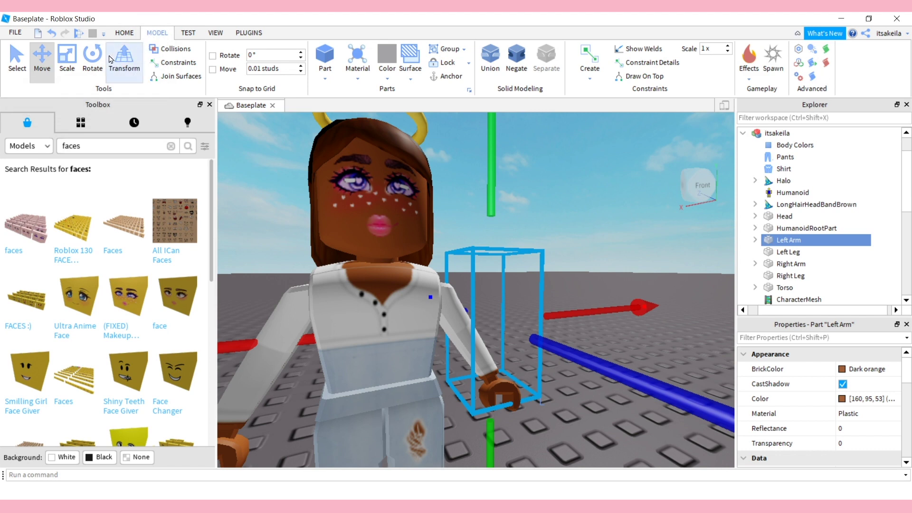
left_click(94, 60)
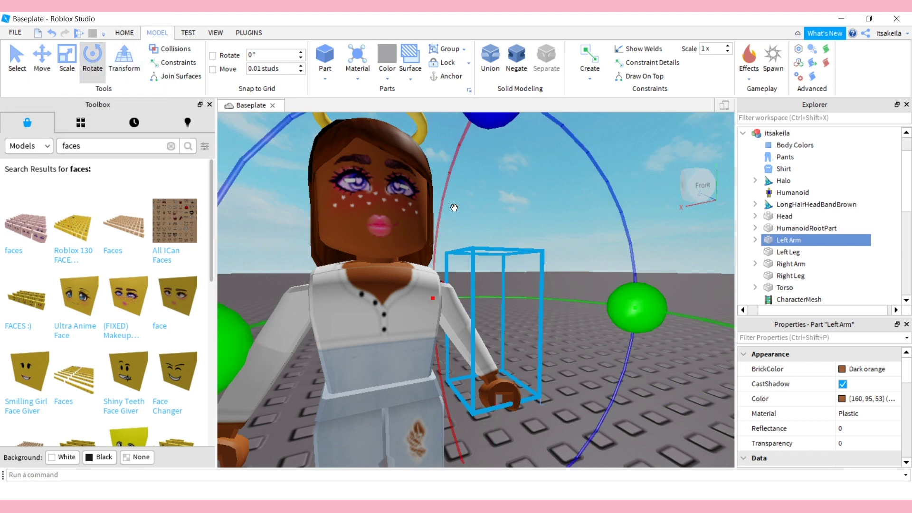
right_click_drag(465, 231, 465, 232)
scroll(464, 232, "down", 6)
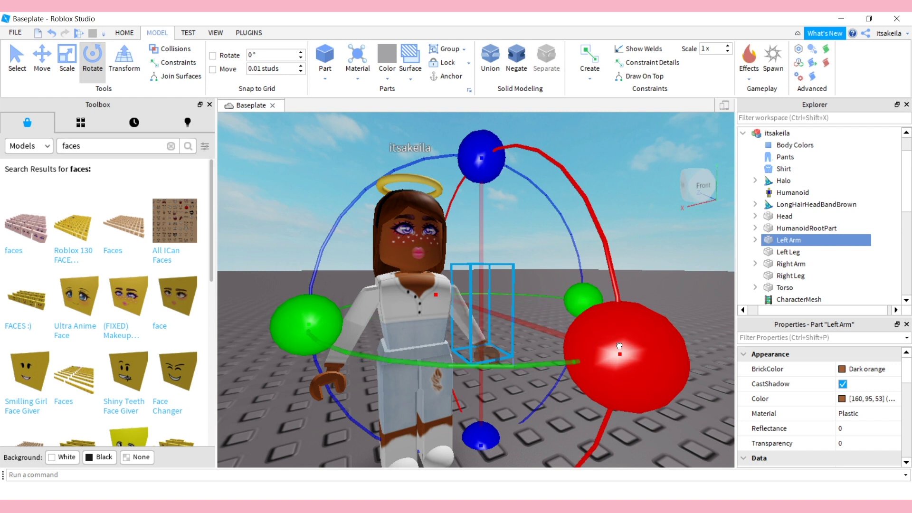
left_click_drag(619, 345, 464, 252)
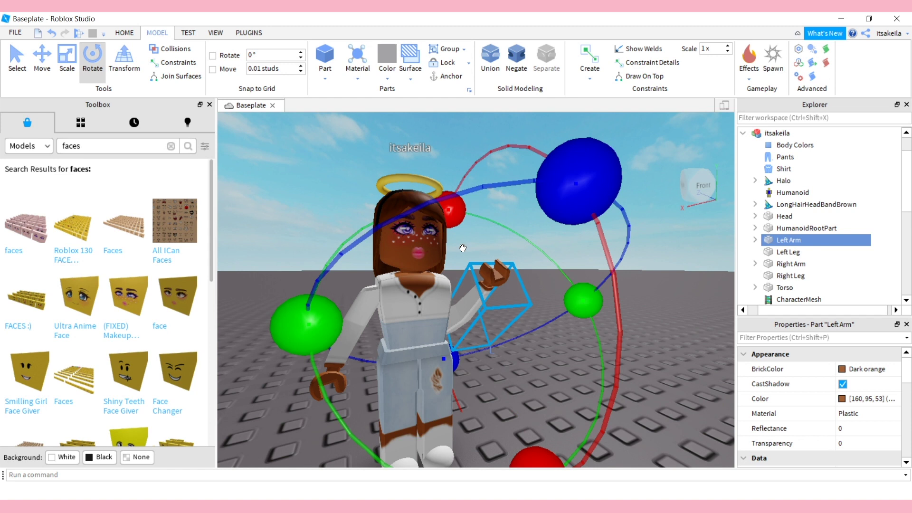
left_click_drag(581, 301, 565, 275)
Try to shift the raised Left Arm slightly along its length and adjust its scale.
left_click(42, 57)
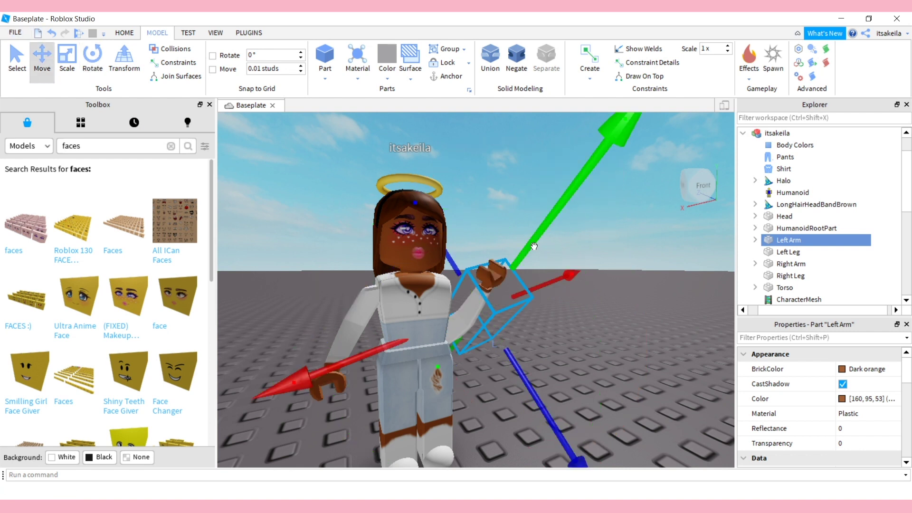
left_click_drag(532, 245, 531, 244)
left_click(93, 57)
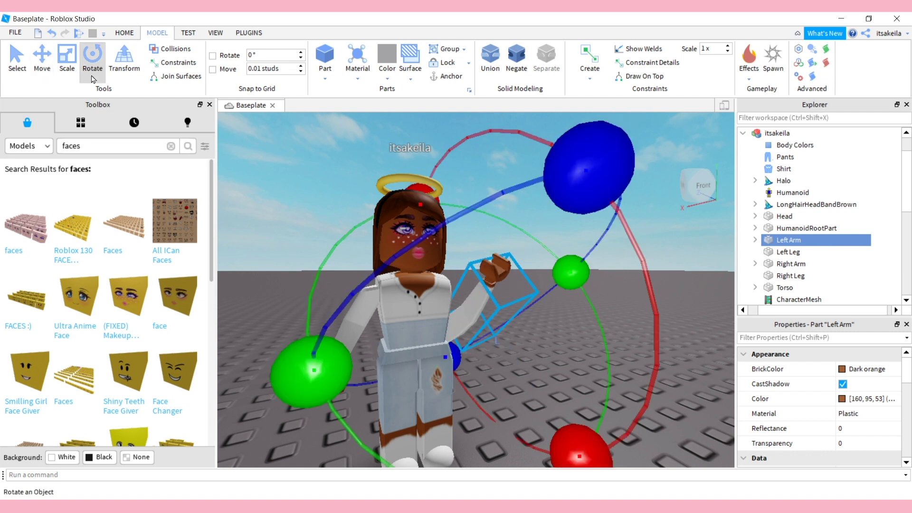
left_click(66, 57)
left_click_drag(537, 166, 346, 257)
right_click_drag(346, 256, 352, 288)
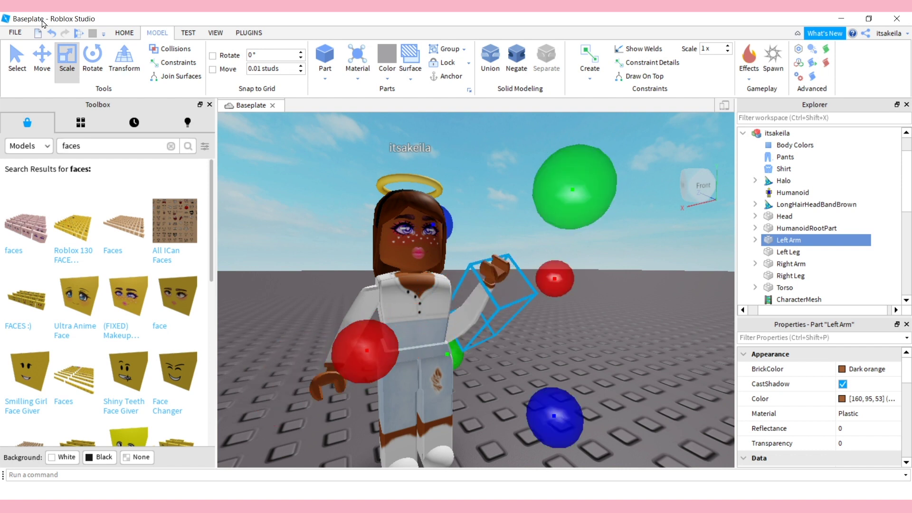
Undo the last move and scale changes to the Left Arm.
left_click(50, 33)
left_click(50, 33)
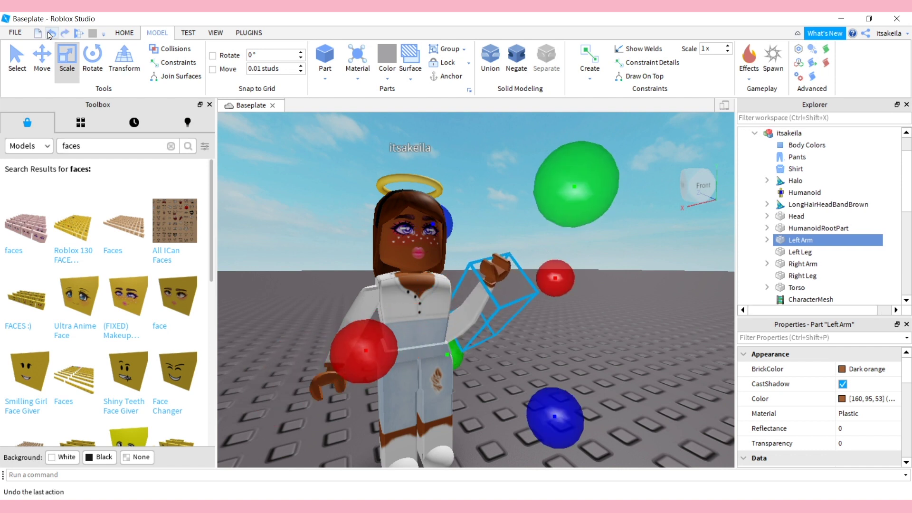
left_click(49, 34)
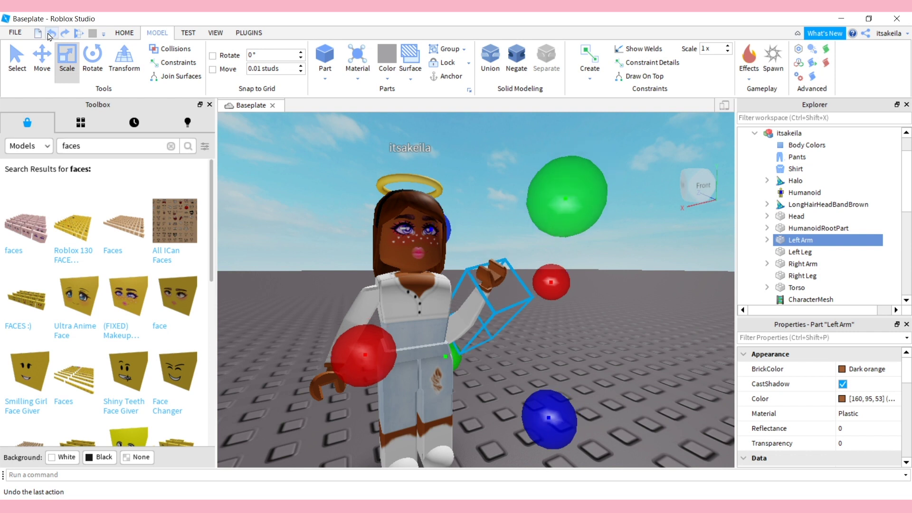
Move the raised Left Arm up to the avatar's shoulder, deselect it, and view the pose from the front.
left_click(42, 56)
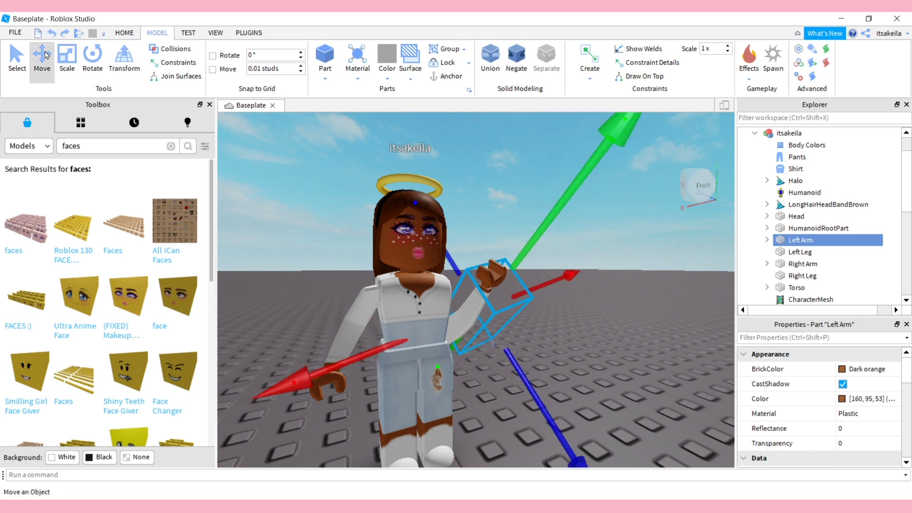
left_click_drag(532, 379, 513, 304)
right_click_drag(513, 304, 526, 218)
scroll(522, 217, "down", 5)
left_click(350, 256)
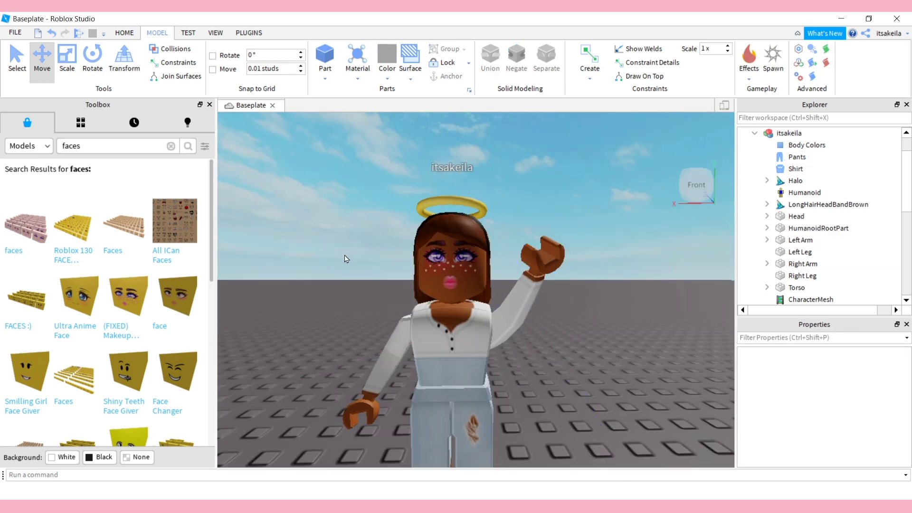
scroll(346, 258, "down", 1)
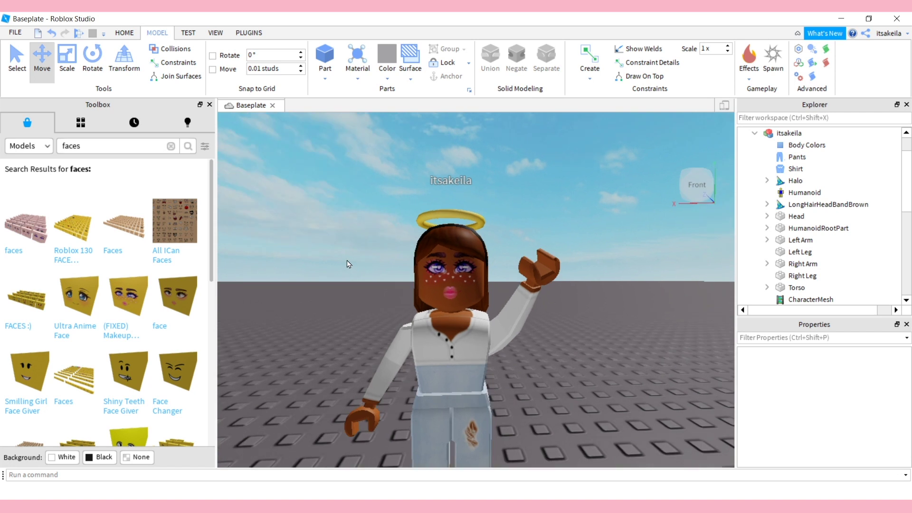
Export the whole avatar model to the Desktop as an Object Model (*.obj) file named "tutorial".
left_click(754, 133)
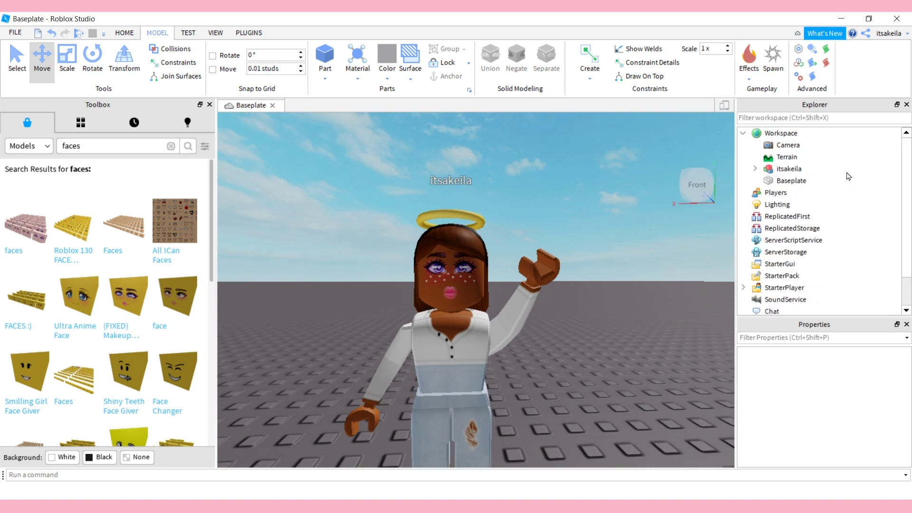
left_click(789, 171)
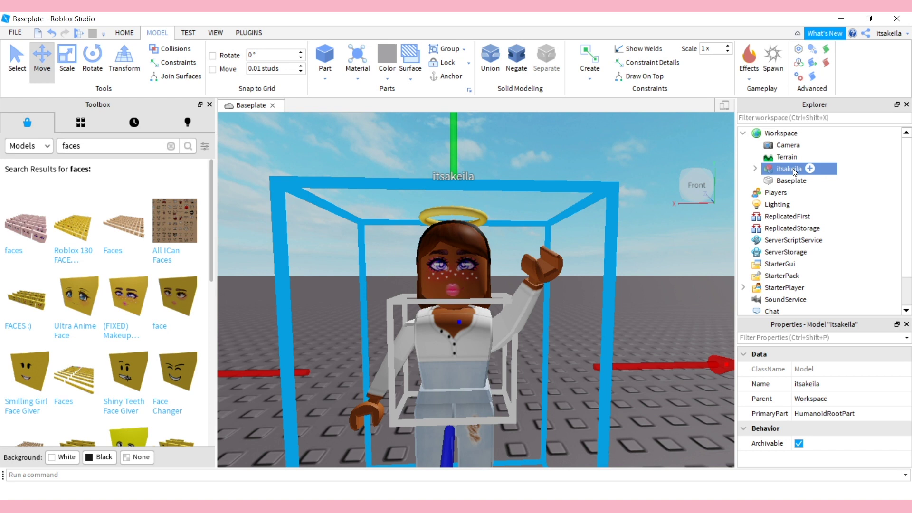
right_click(793, 172)
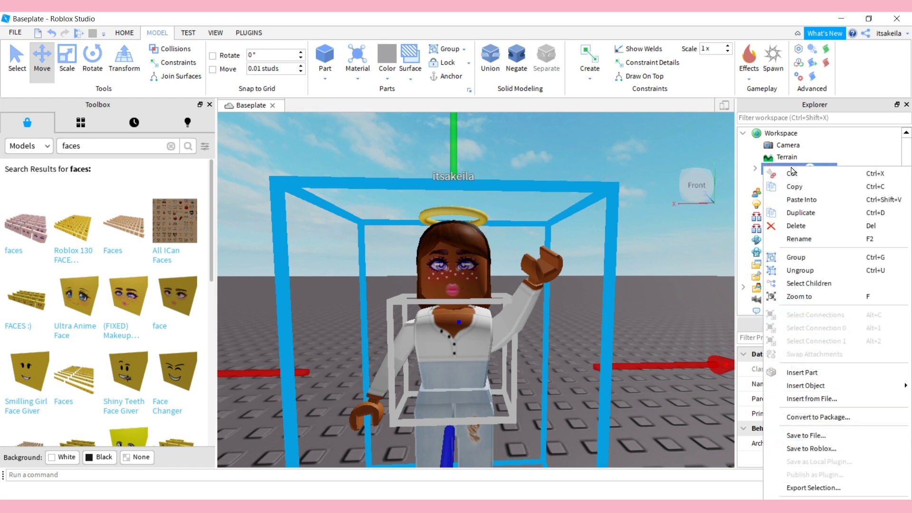
left_click(824, 494)
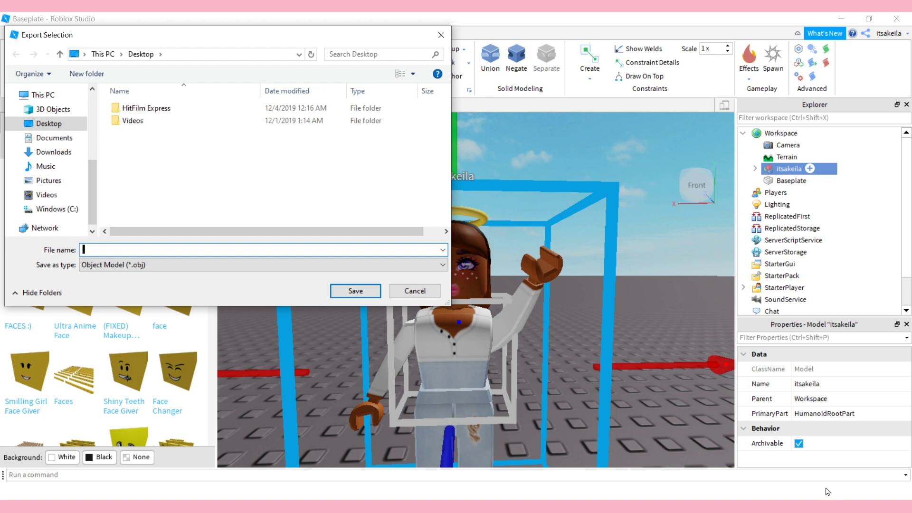
type("tutorial")
left_click(361, 291)
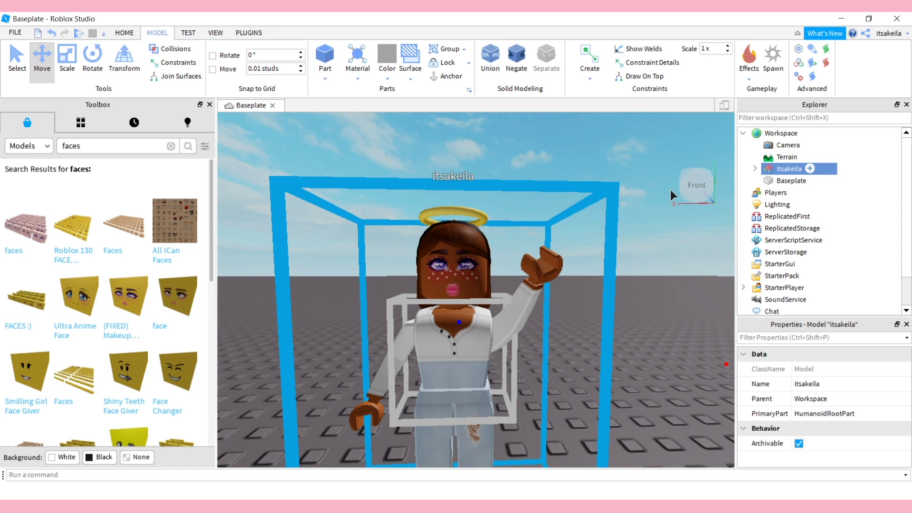